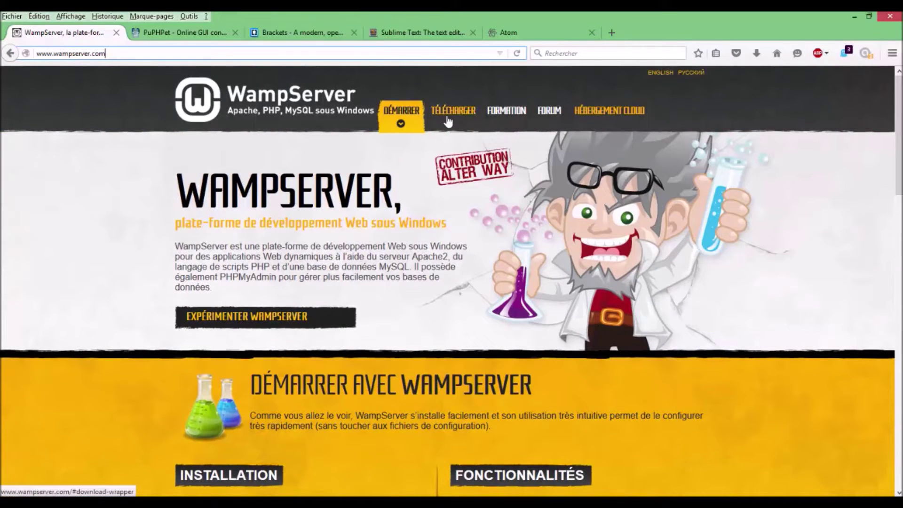
Go to the downloads section of the WampServer website.
click(445, 117)
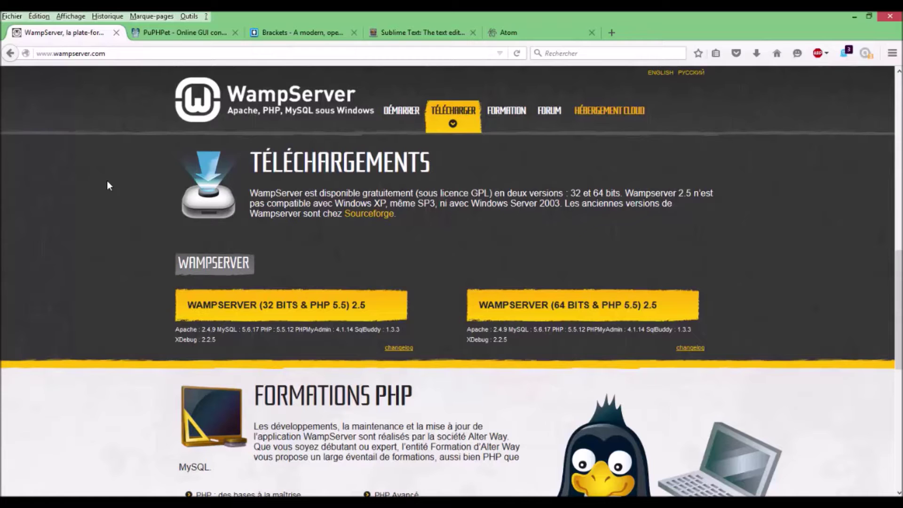
On the PuPHPet site, open the Apache web server configuration and enable Install Apache.
click(181, 29)
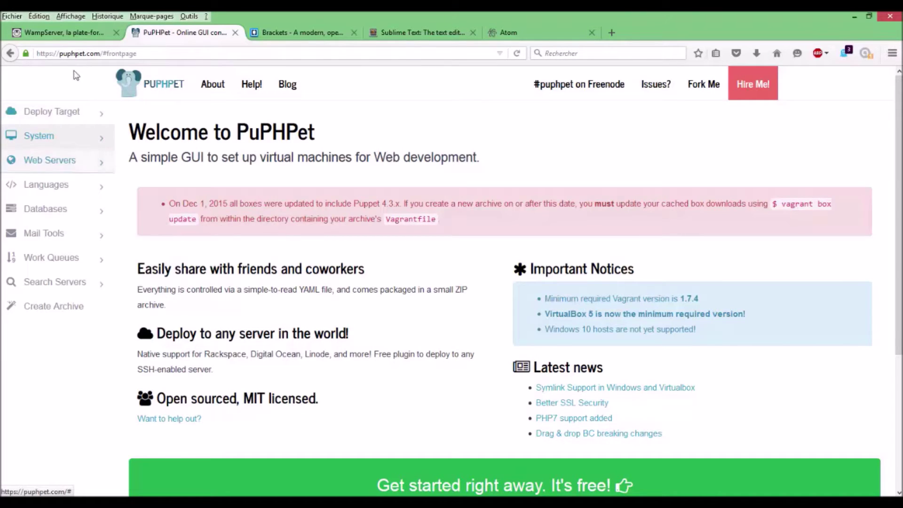
drag(50, 53, 109, 53)
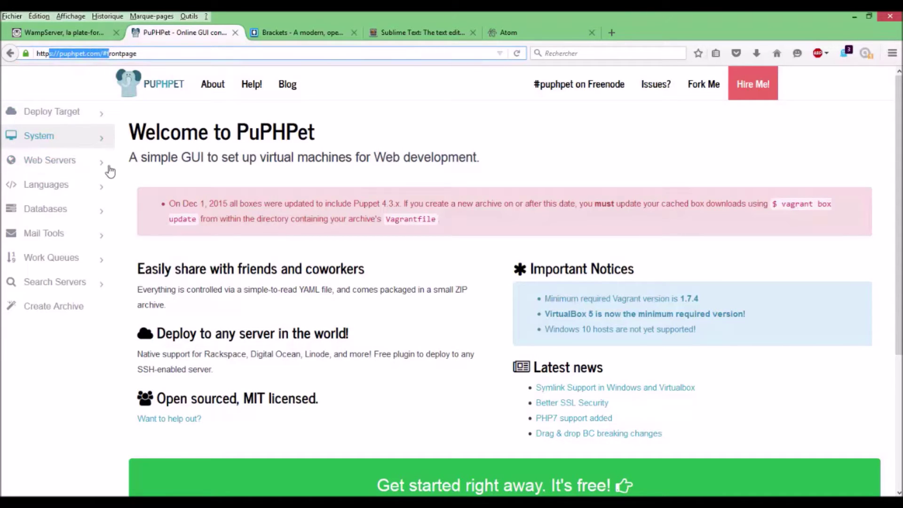
click(70, 161)
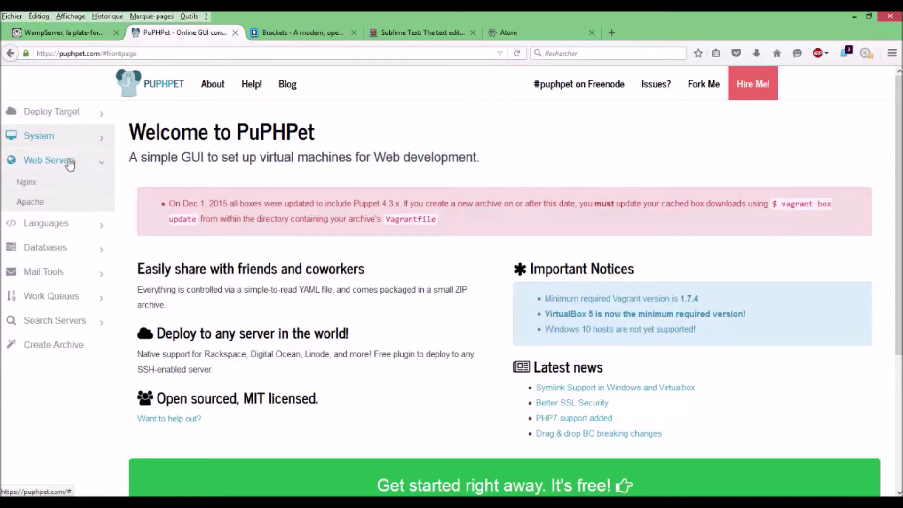
click(32, 205)
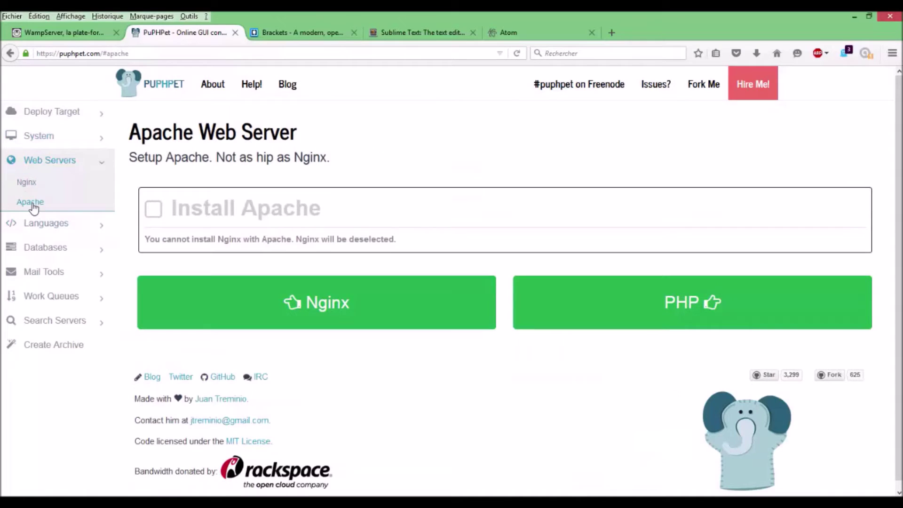
click(250, 208)
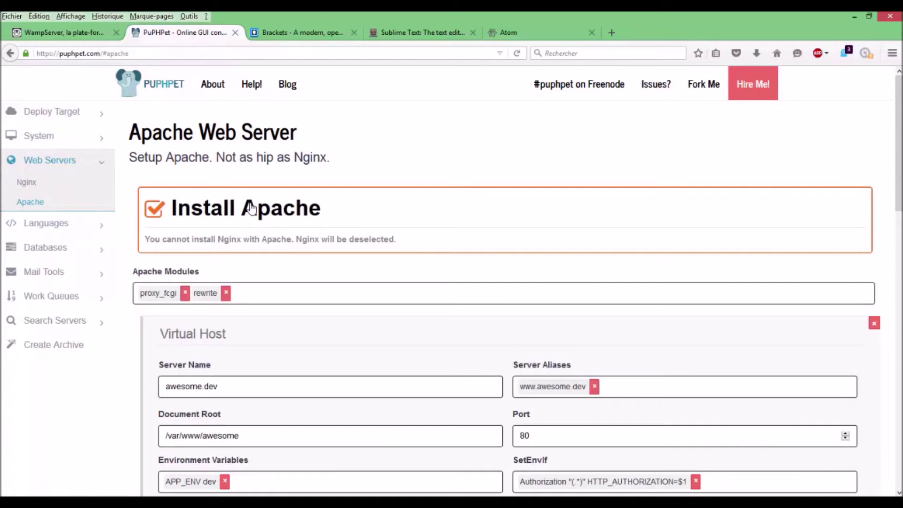
Review the Apache modules, virtual host, directory block and FilesMatch settings offered by PuPHPet.
scroll(900, 198, down, 5)
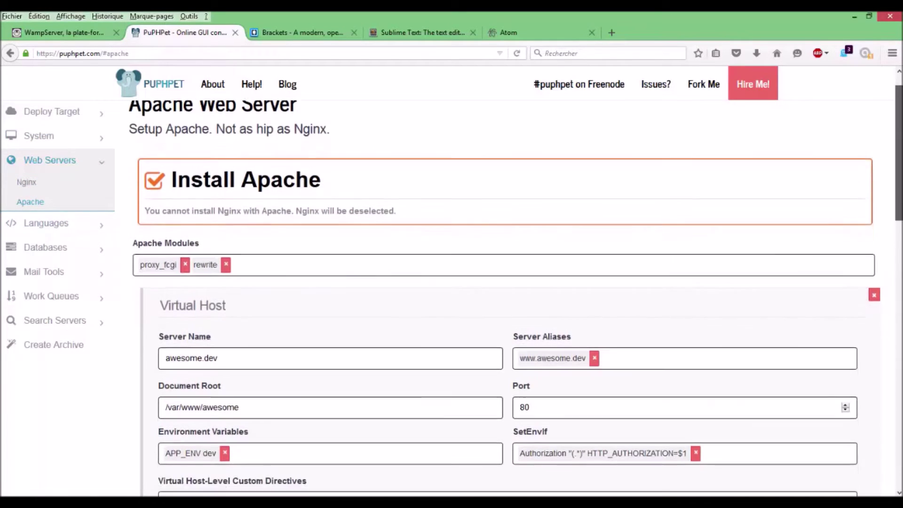
scroll(900, 198, up, 2)
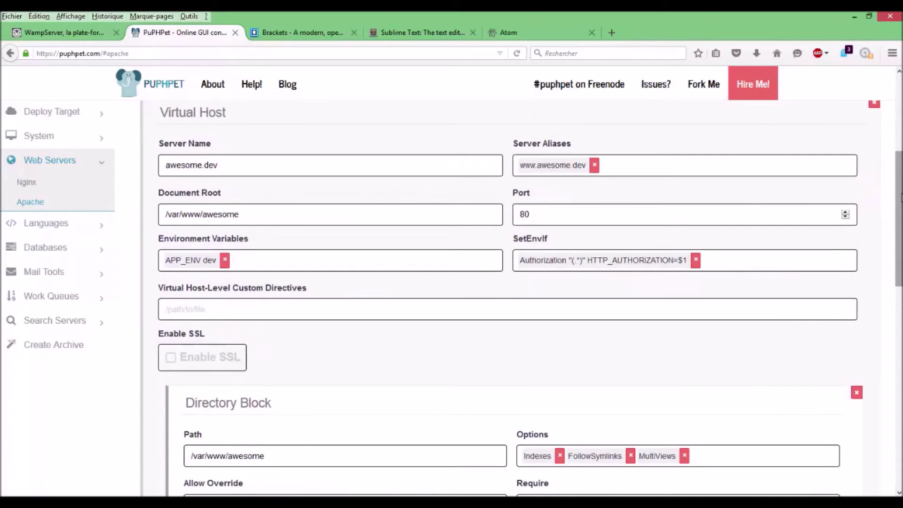
scroll(868, 200, down, 3)
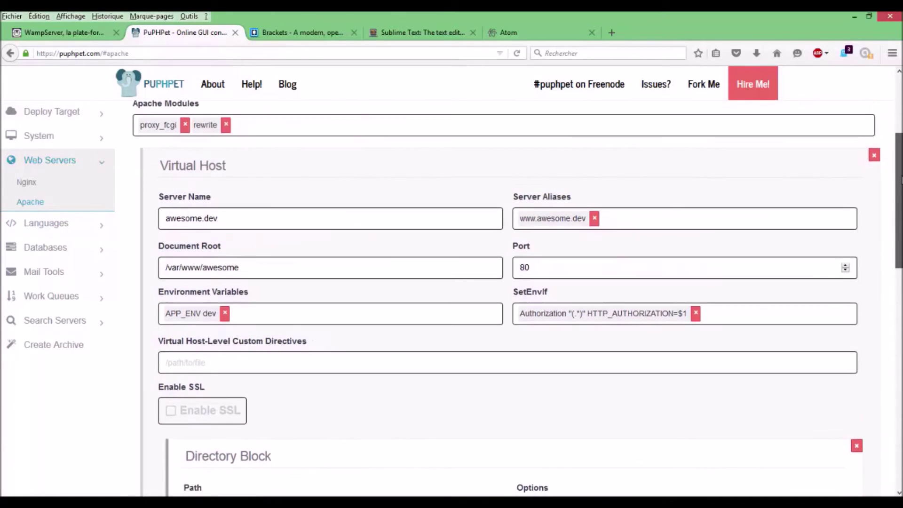
scroll(868, 199, up, 2)
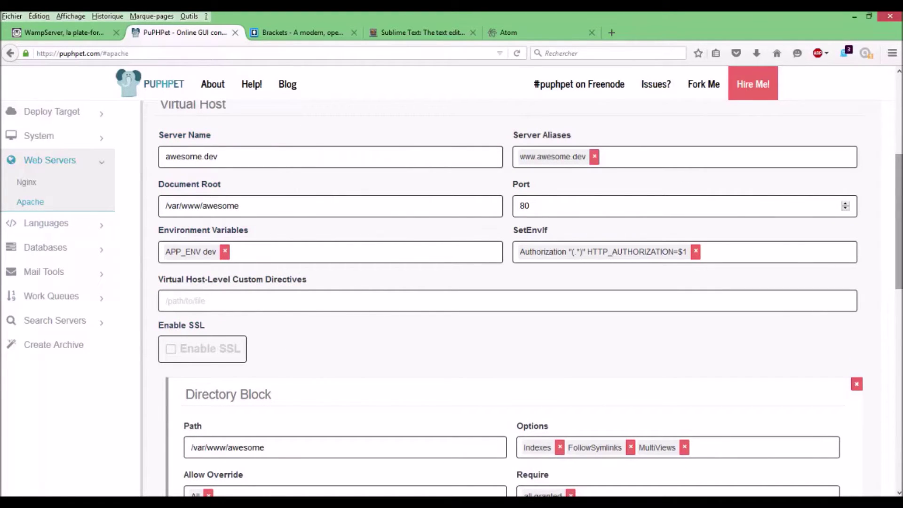
scroll(517, 301, down, 7)
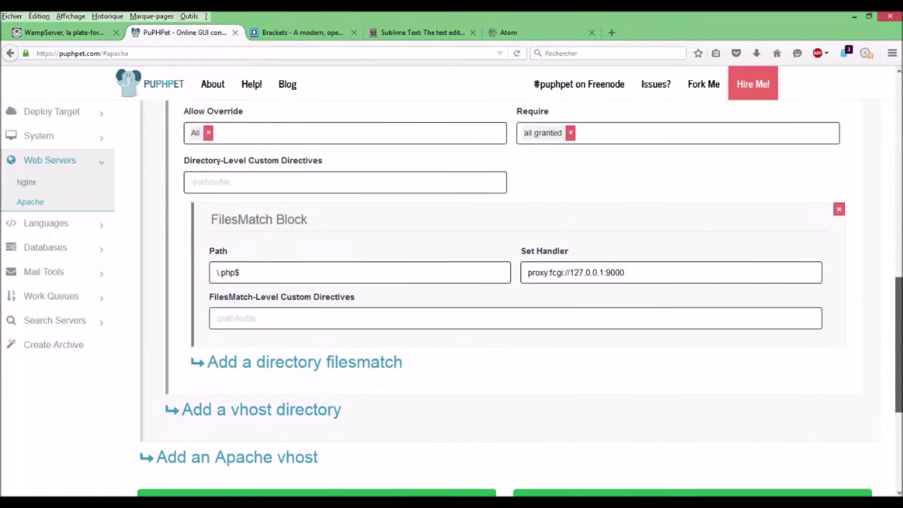
scroll(517, 282, up, 12)
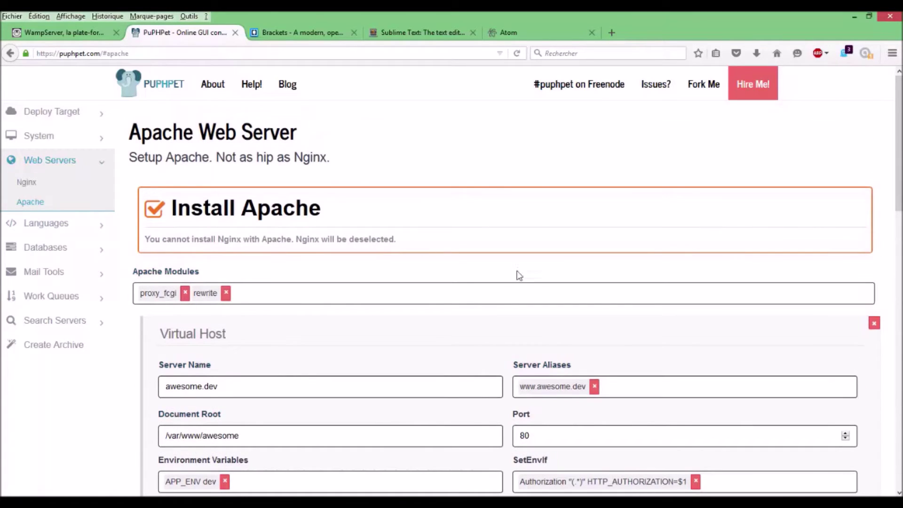
mouse_move(518, 285)
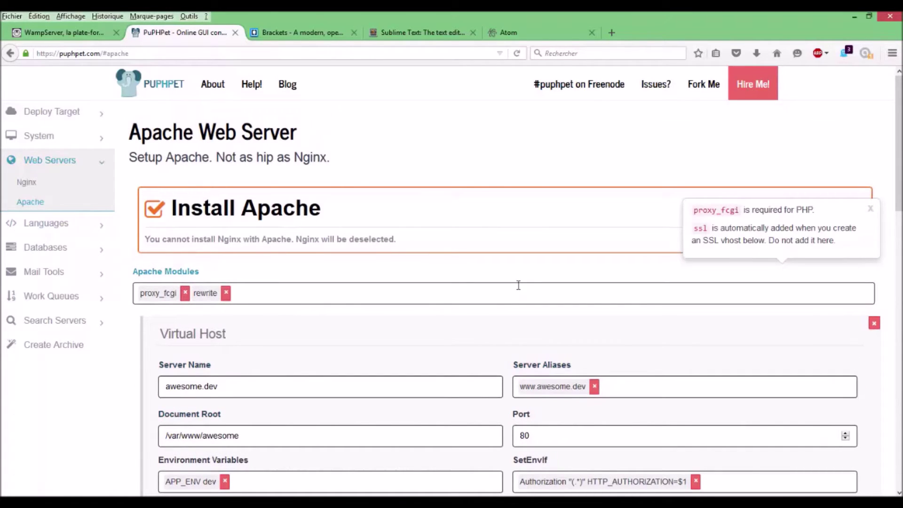
Revisit the WampServer downloads section and return to the PuPHPet Apache configuration.
click(45, 32)
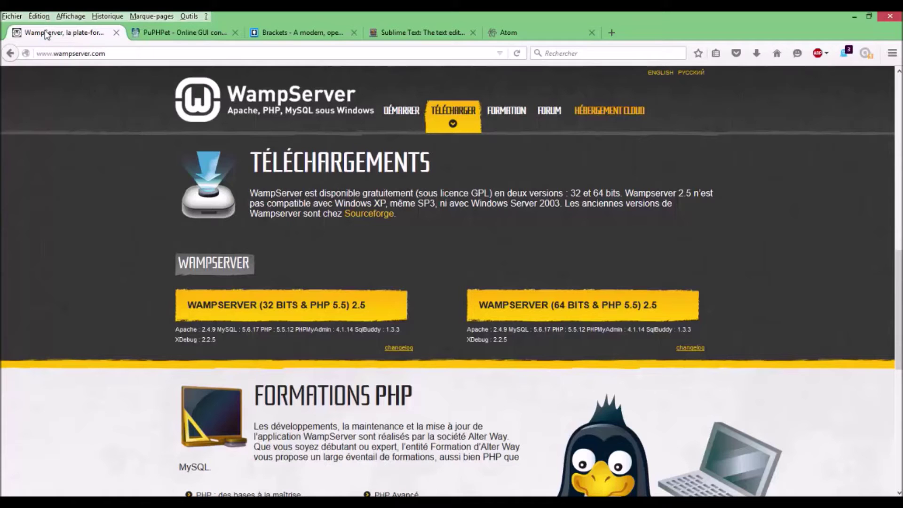
click(187, 42)
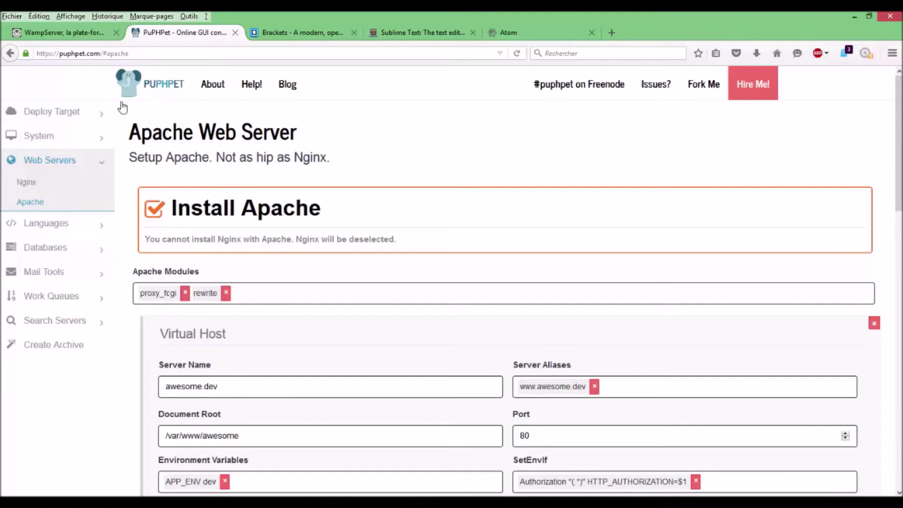
mouse_move(900, 147)
mouse_down()
mouse_move(900, 349)
mouse_move(900, 144)
mouse_up()
Launch the WampServer 2.5 installer from the desktop and accept its license agreement.
click(854, 17)
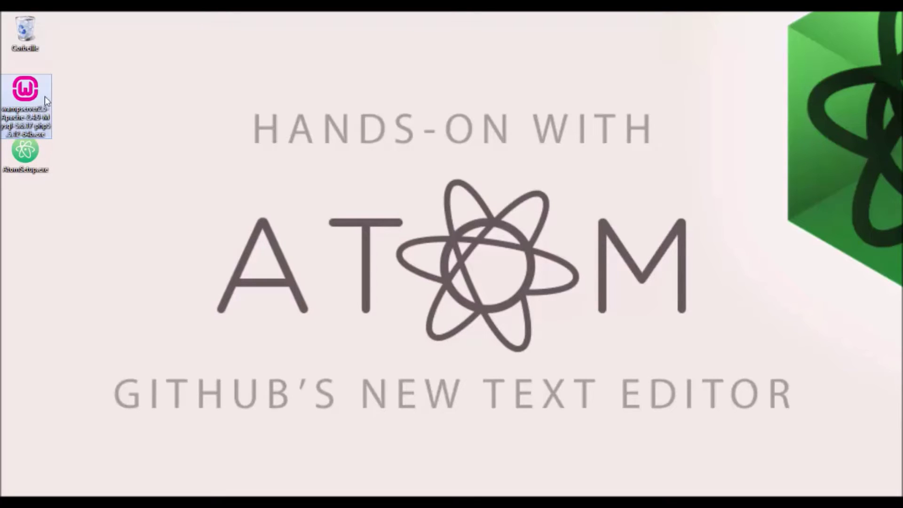
double_click(20, 118)
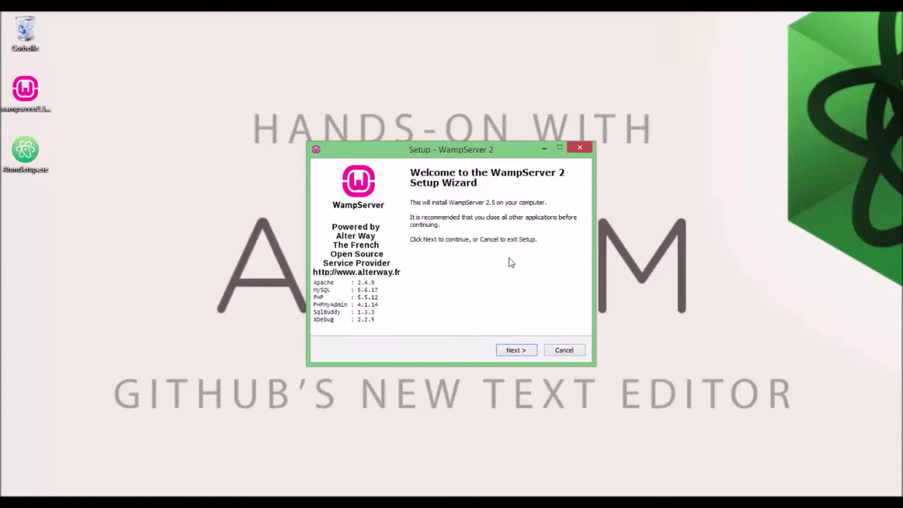
click(513, 353)
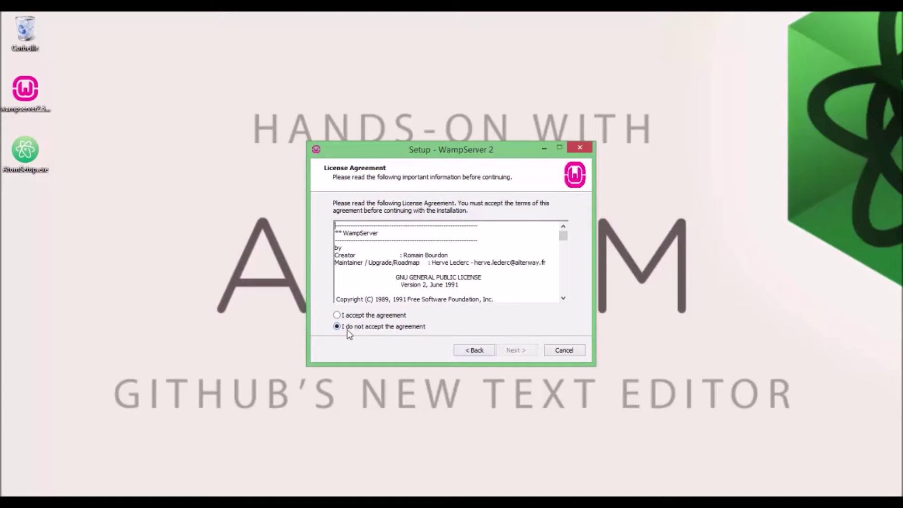
click(375, 315)
click(516, 350)
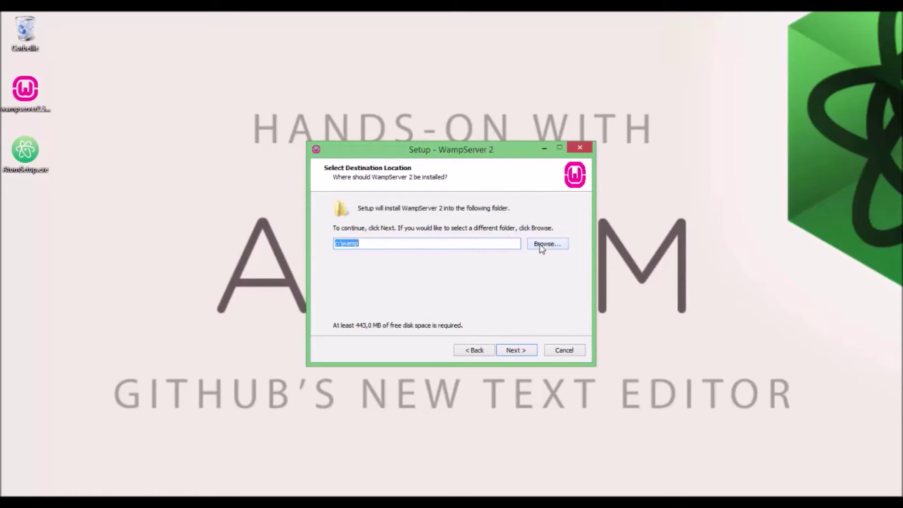
double_click(350, 243)
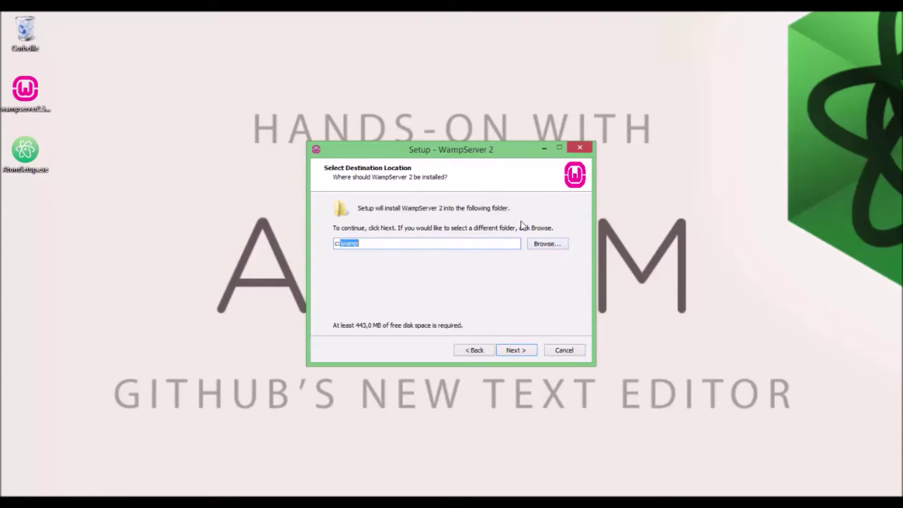
click(551, 247)
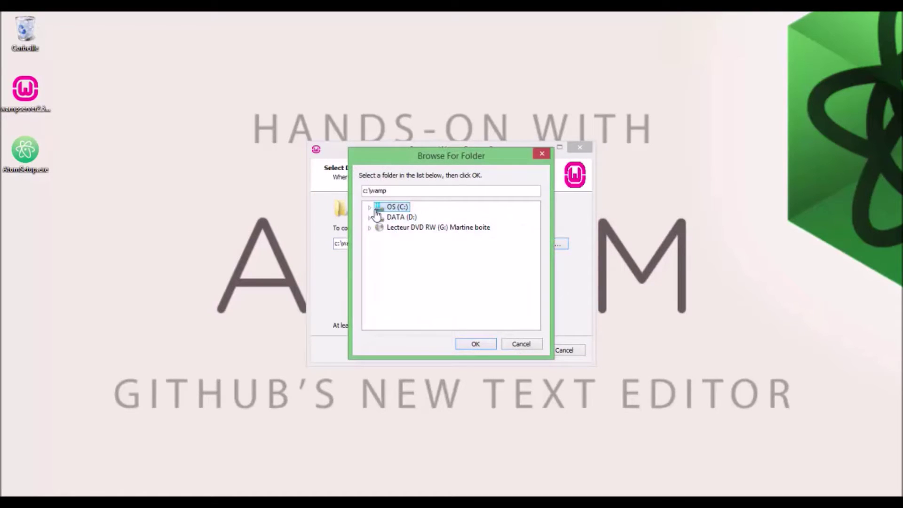
click(372, 208)
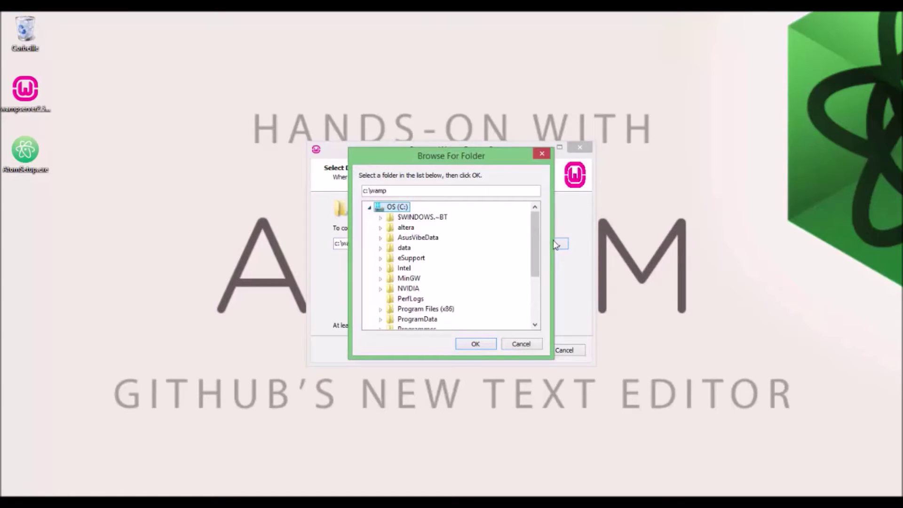
scroll(532, 242, down, 3)
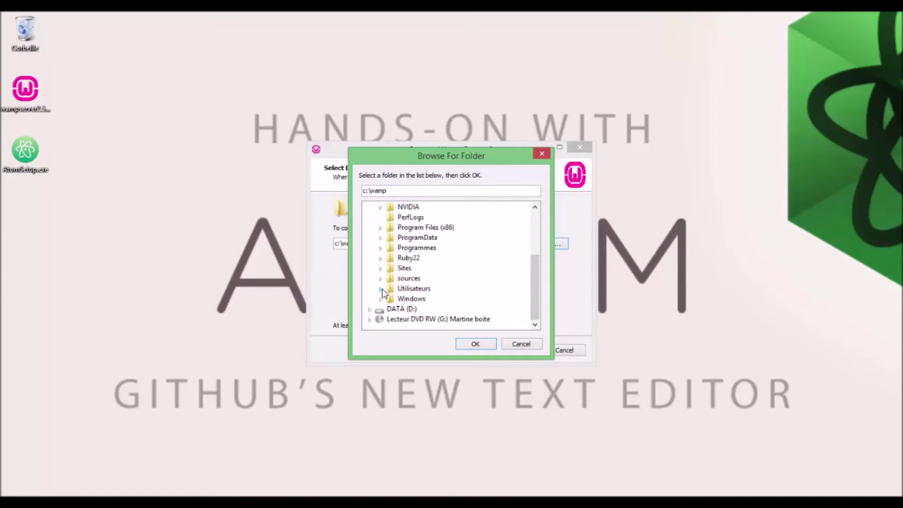
click(521, 344)
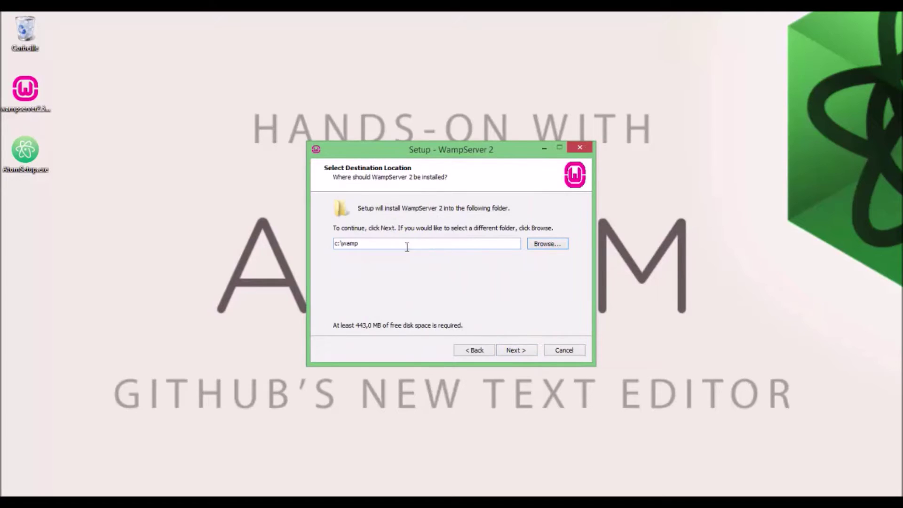
Install WampServer 2 into c:\wamp with a desktop icon as the additional task.
click(512, 352)
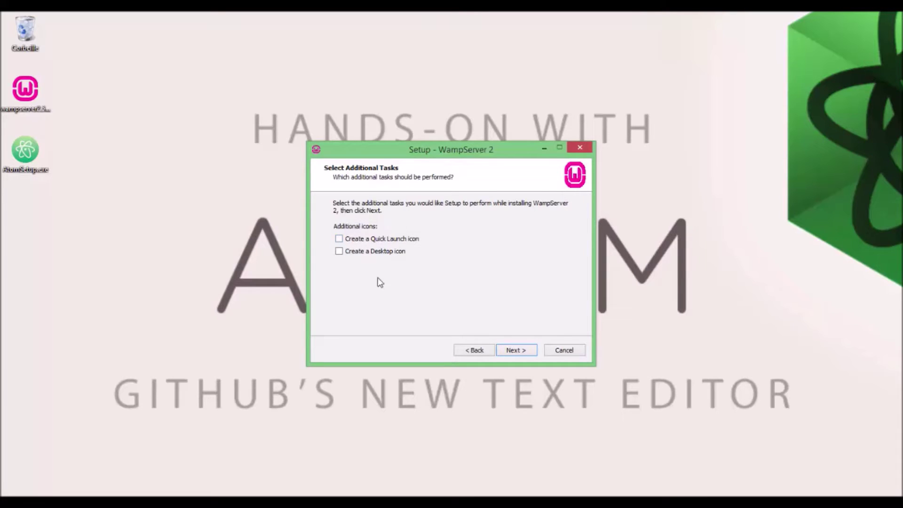
click(515, 350)
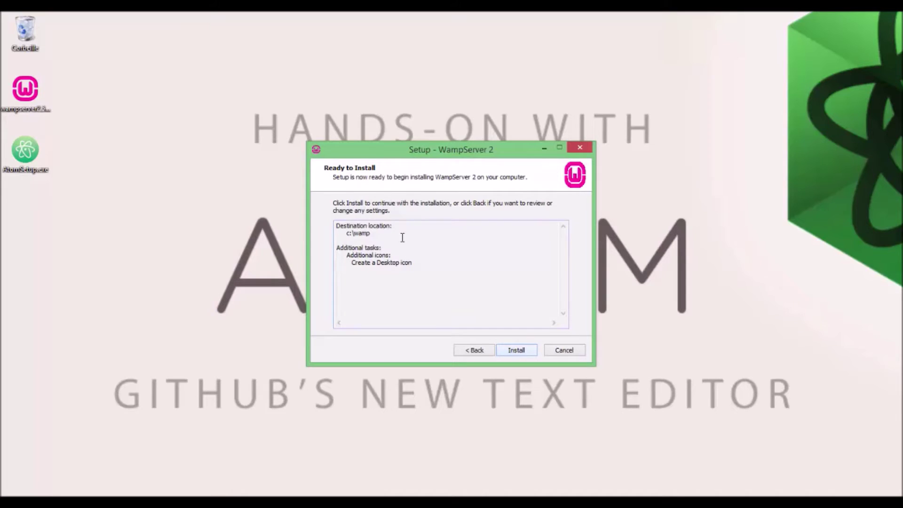
click(524, 352)
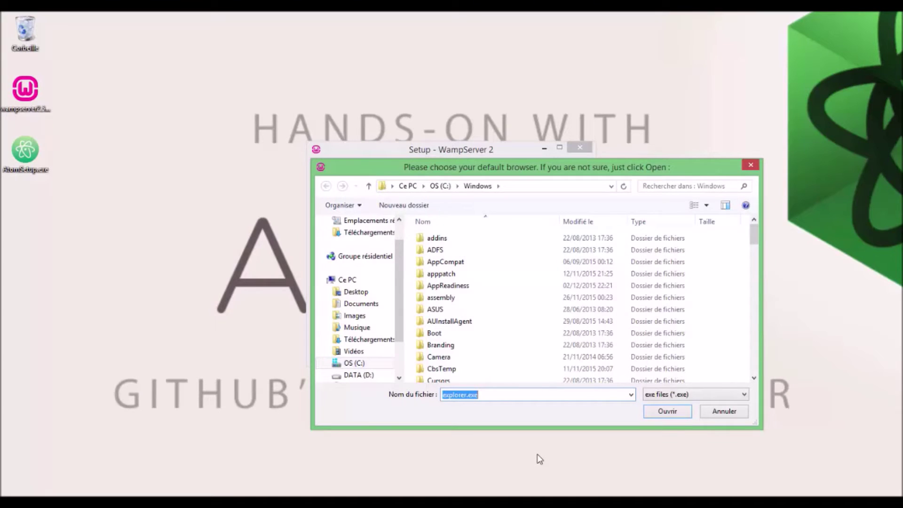
Choose explorer.exe from the Windows folder as WampServer's default browser.
drag(754, 234, 750, 376)
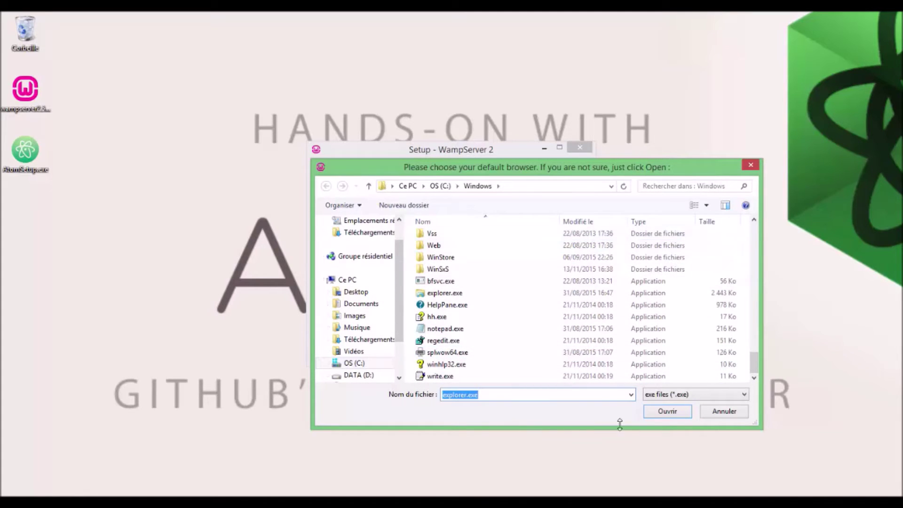
click(667, 411)
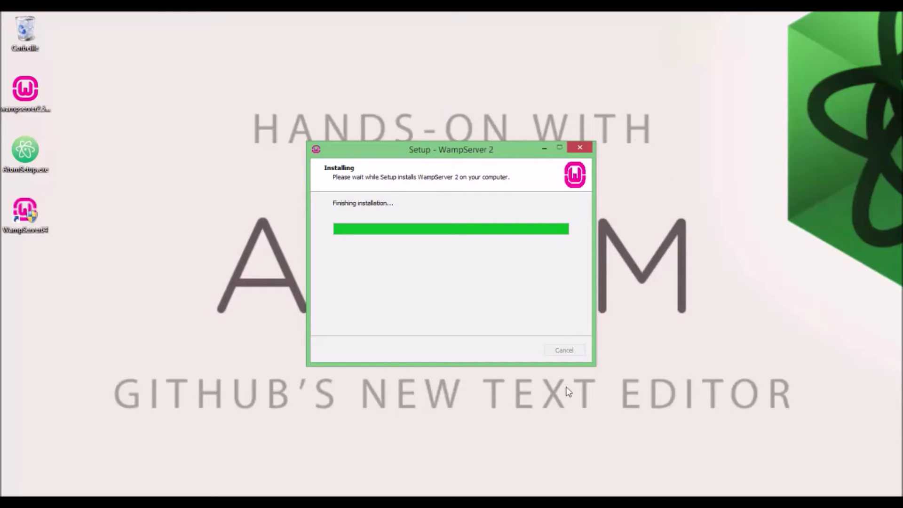
click(27, 219)
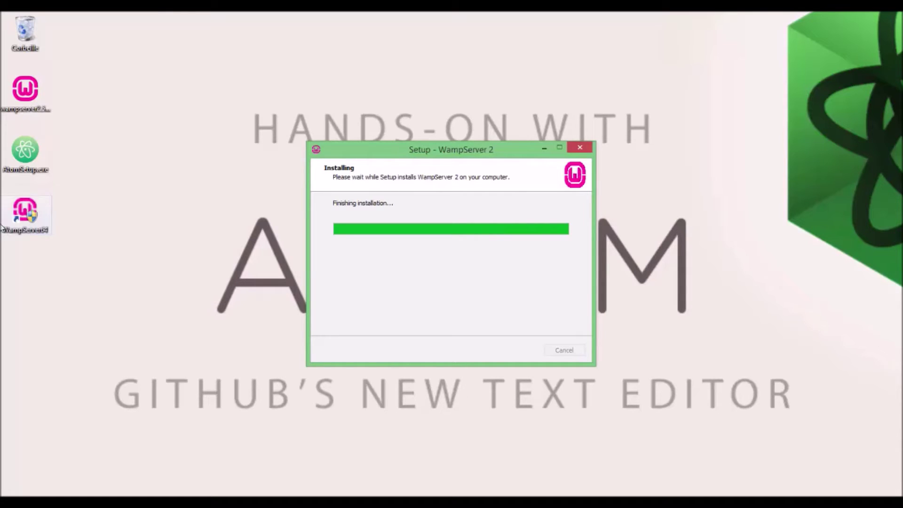
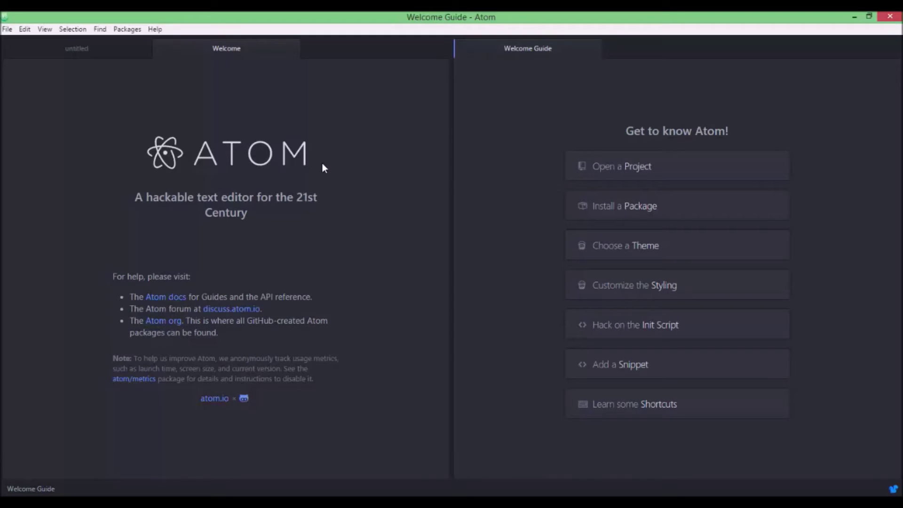
click(7, 29)
click(8, 30)
click(73, 29)
mouse_move(6, 30)
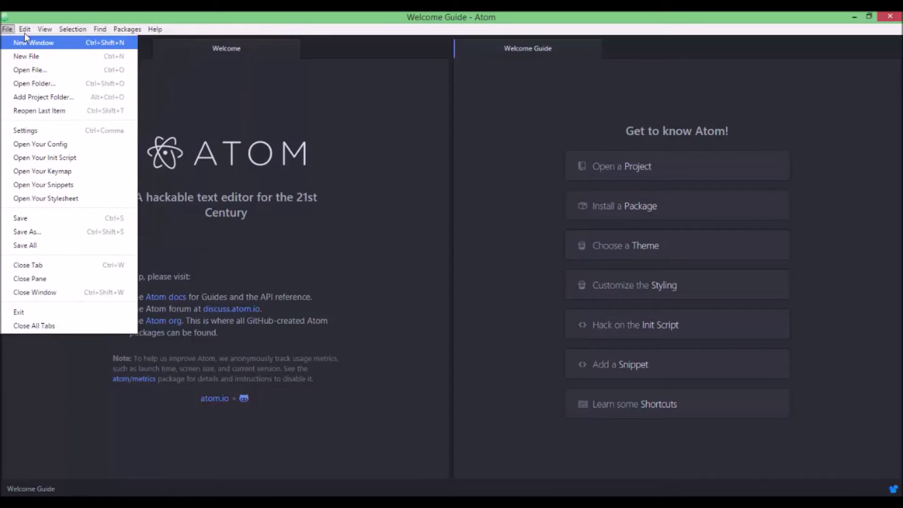
mouse_move(74, 30)
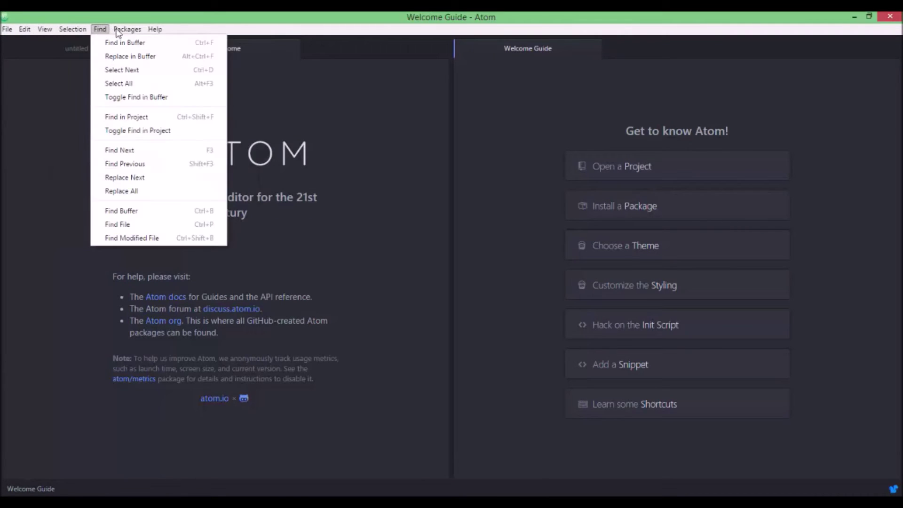
mouse_move(155, 30)
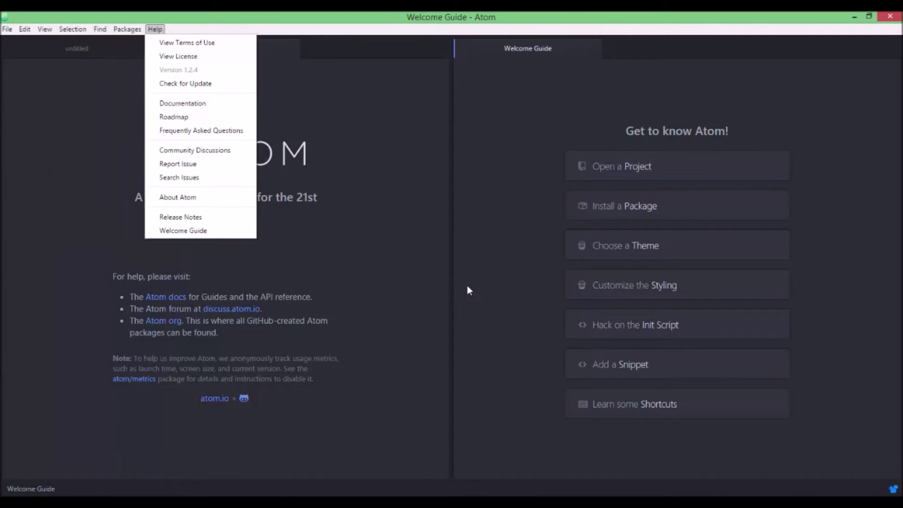
key(Escape)
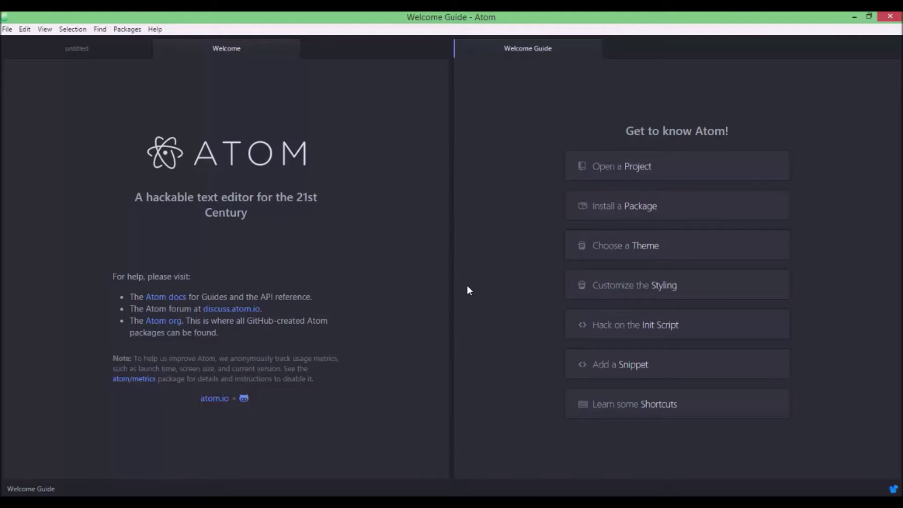
Open Atom's package installer through the Install a Package section of the Welcome Guide.
click(7, 28)
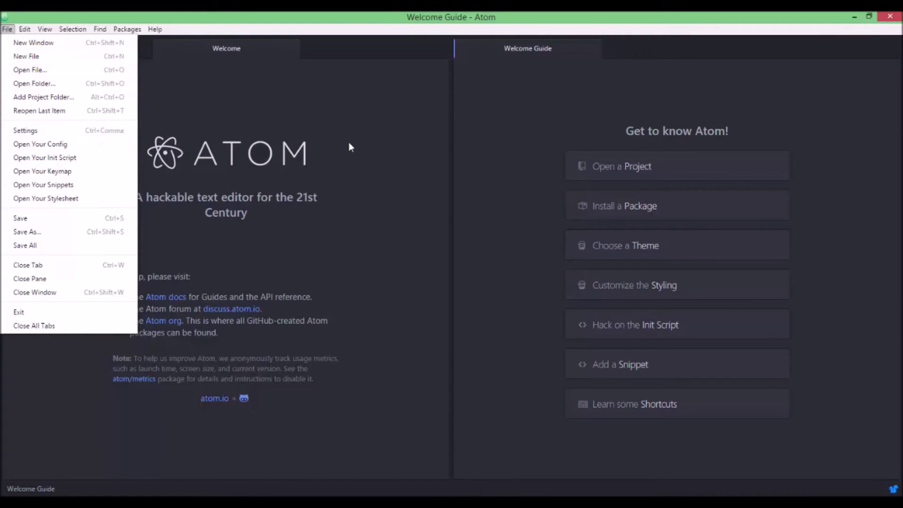
key(ctrl+n)
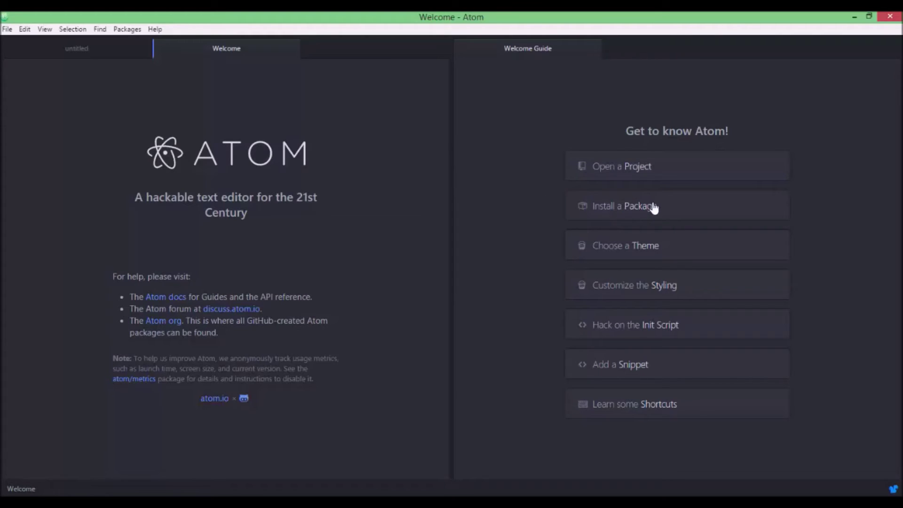
click(126, 30)
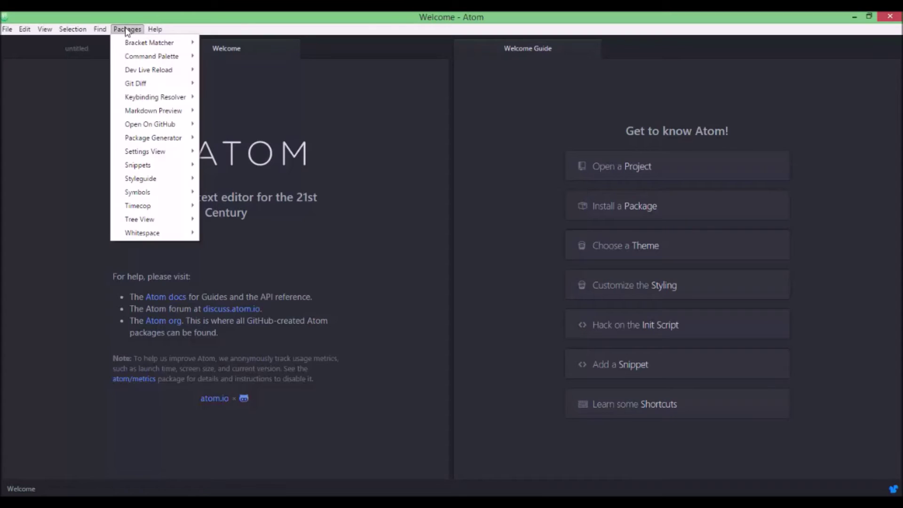
mouse_move(156, 152)
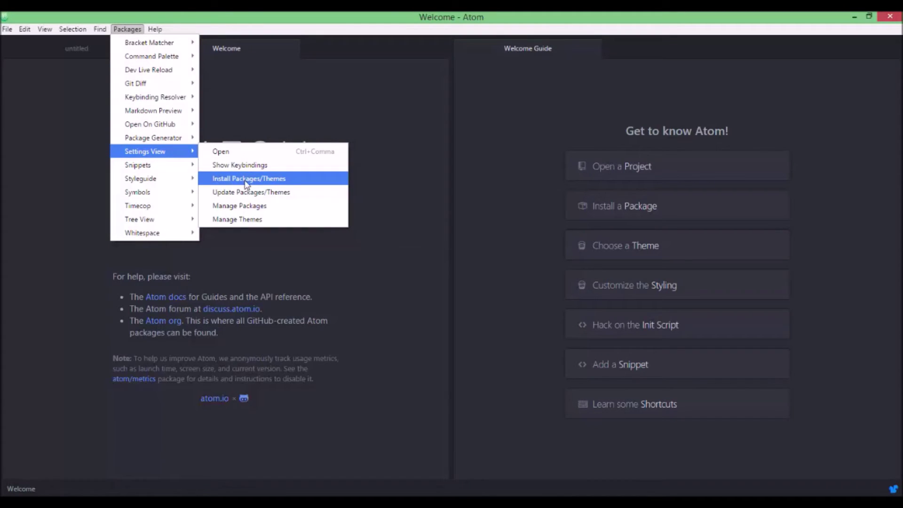
click(515, 163)
click(616, 202)
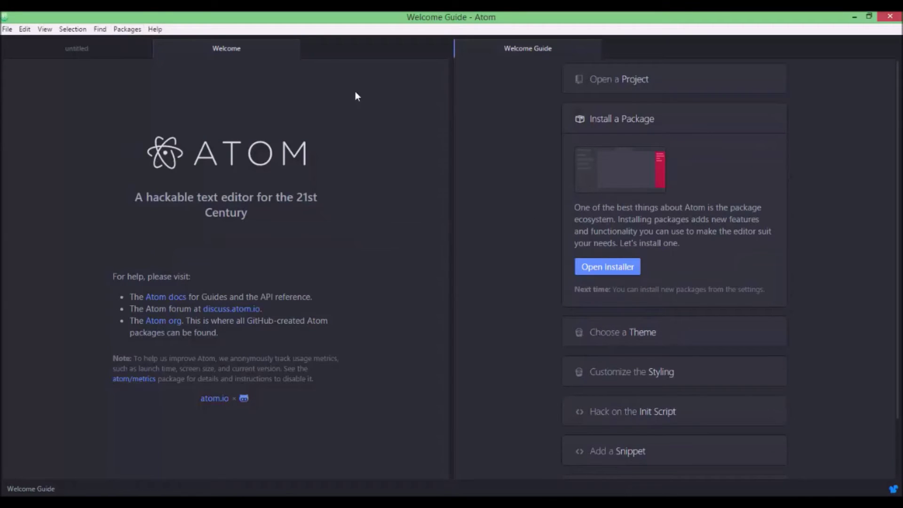
click(621, 271)
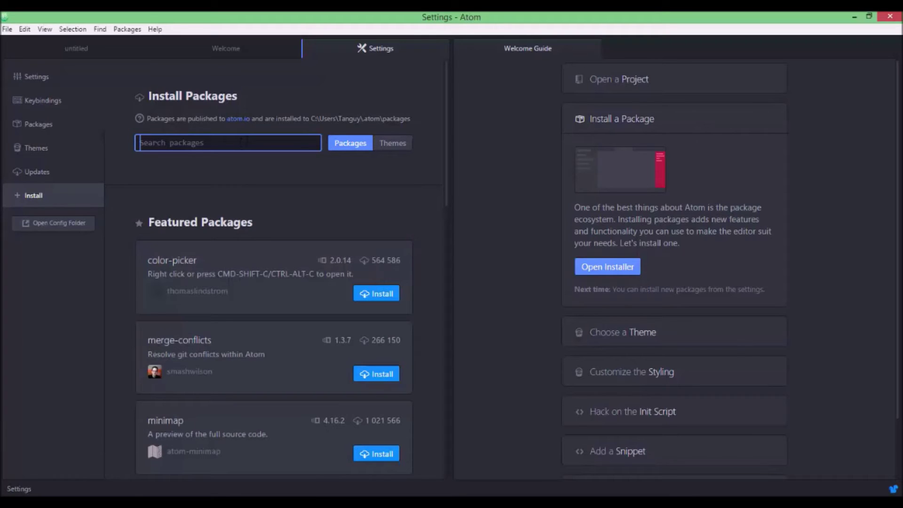
Search the Atom packages for livereload and install the livereload 0.4.4 package.
mouse_move(447, 86)
mouse_down()
mouse_move(447, 242)
mouse_move(447, 80)
mouse_up()
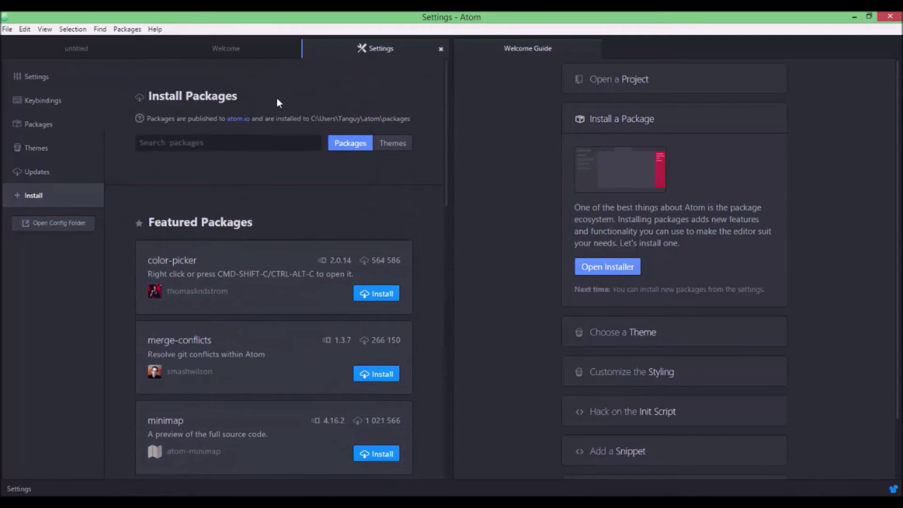
click(222, 141)
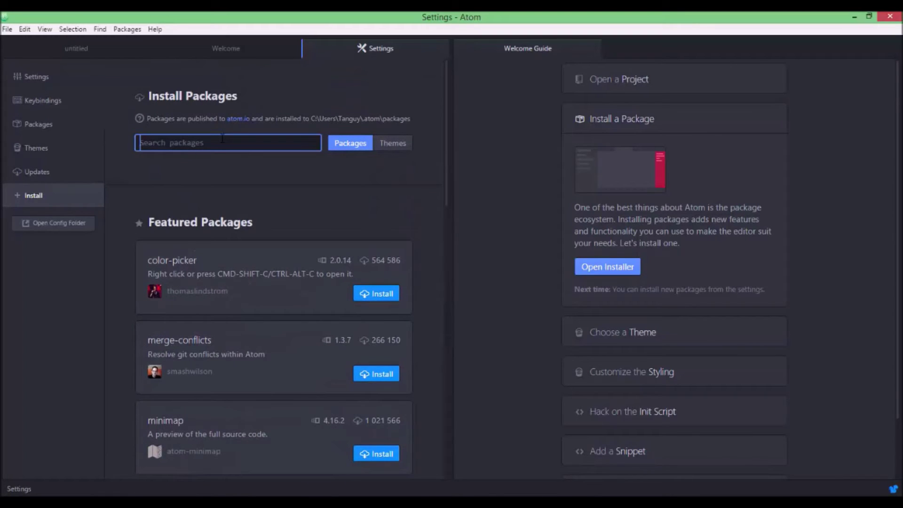
text(livereload)
click(348, 150)
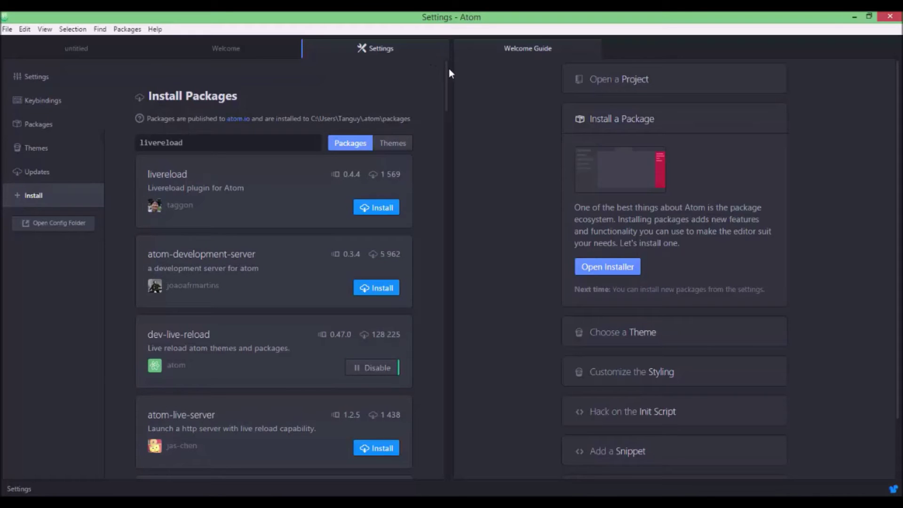
scroll(447, 75, down, 1)
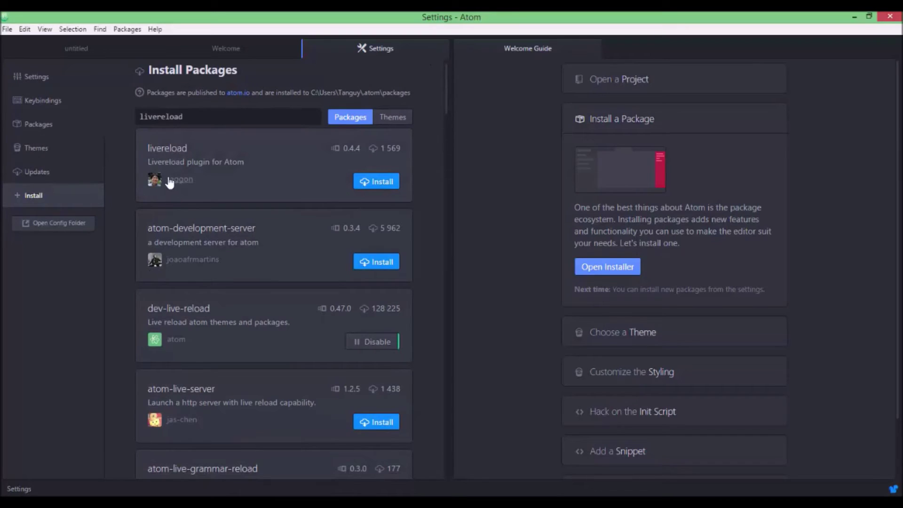
click(375, 184)
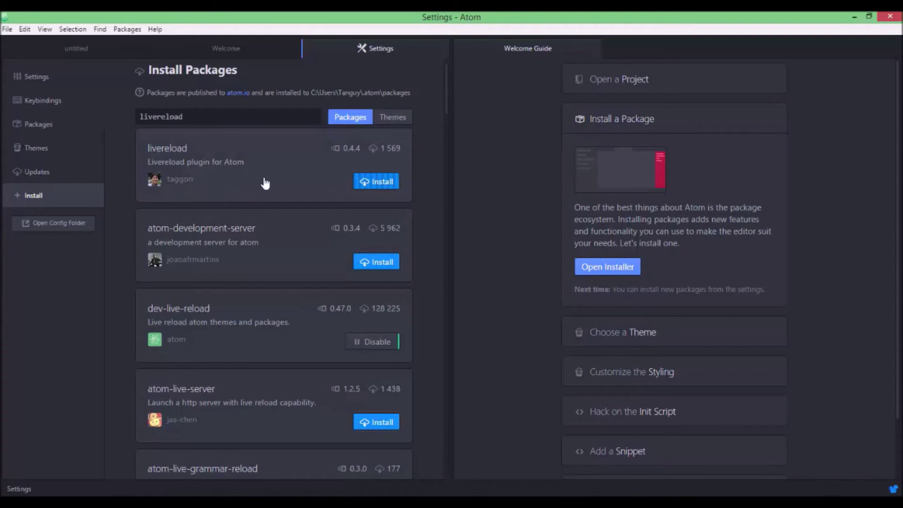
click(135, 32)
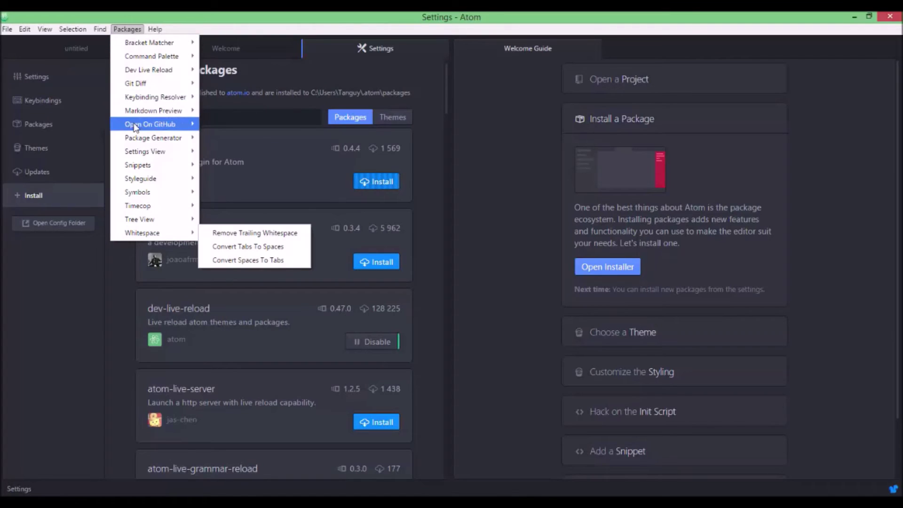
click(121, 27)
click(120, 30)
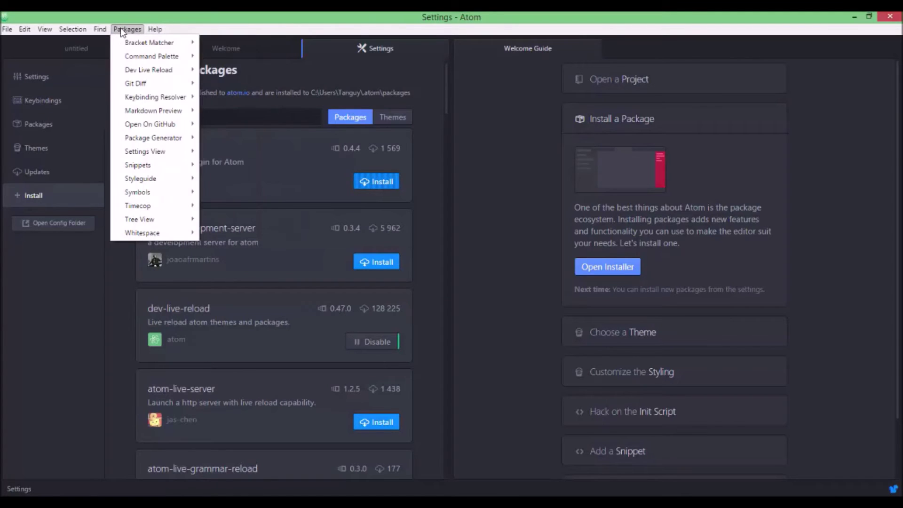
click(123, 30)
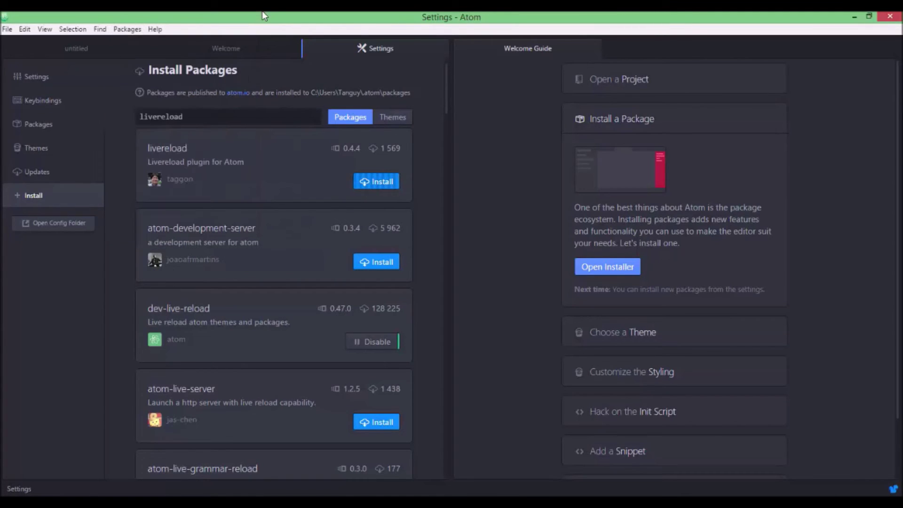
Open the livereload package's details and examine the README's usage instructions for turning the server on.
click(236, 176)
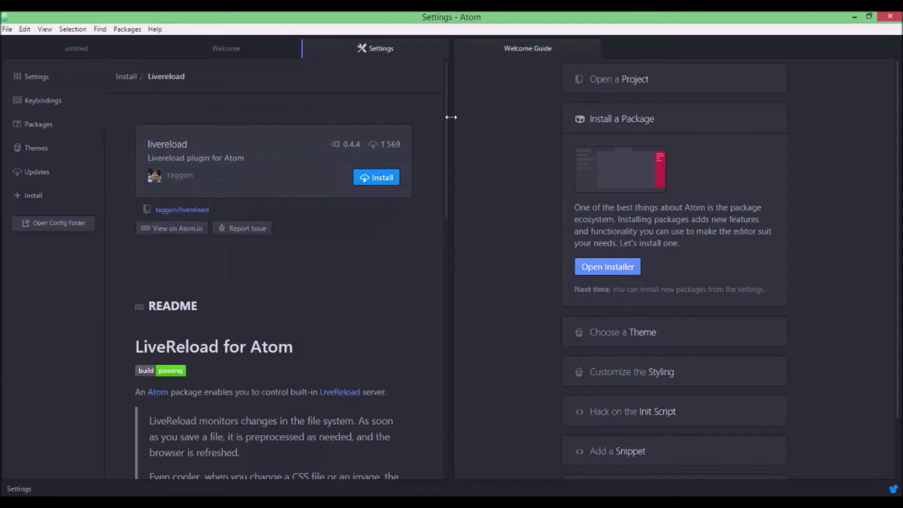
drag(446, 122, 441, 306)
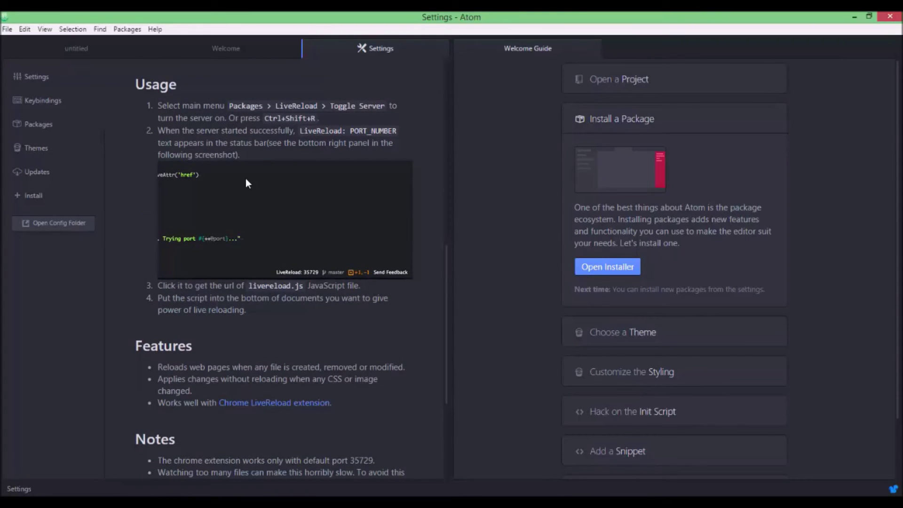
drag(445, 343, 448, 324)
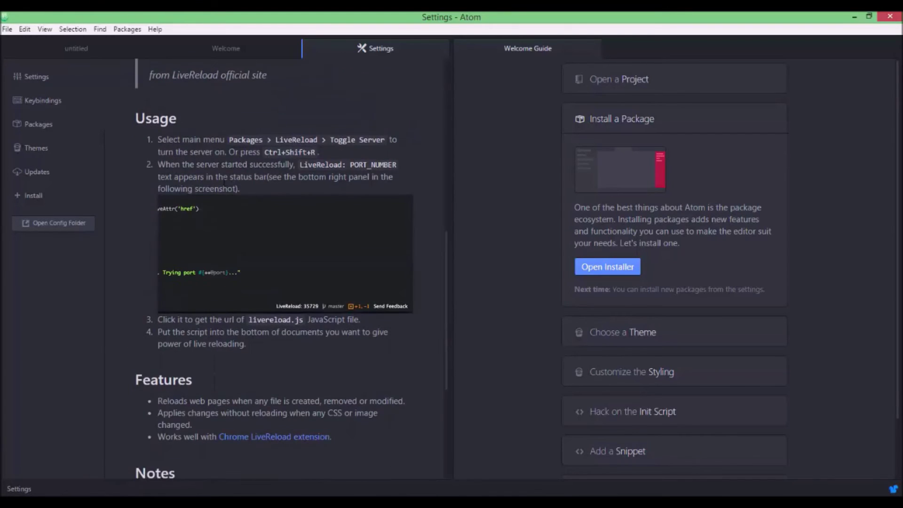
drag(161, 140, 211, 146)
click(211, 146)
drag(159, 139, 347, 139)
drag(199, 151, 311, 152)
click(254, 152)
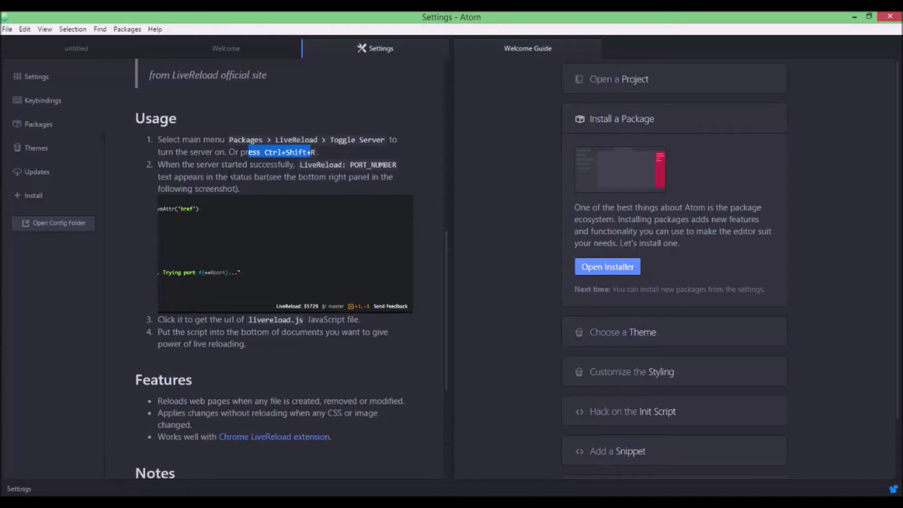
Examine the README's instructions on the status bar port number, the livereload.js URL and where to put the script.
drag(198, 177, 367, 165)
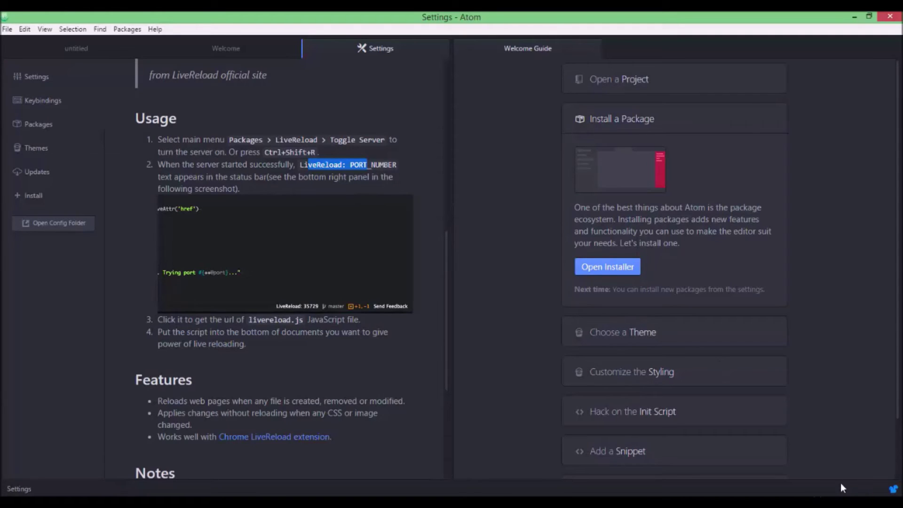
click(309, 162)
drag(300, 165, 355, 165)
click(402, 167)
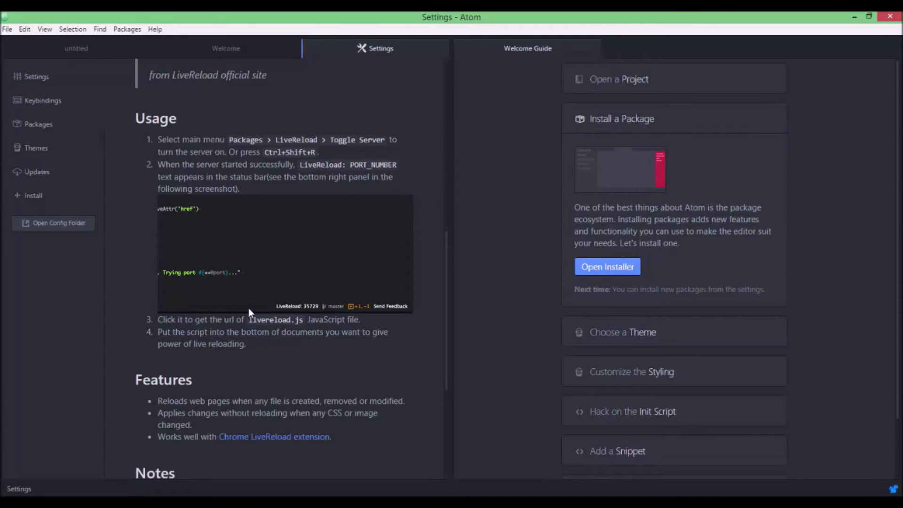
drag(170, 320, 252, 320)
drag(309, 165, 388, 162)
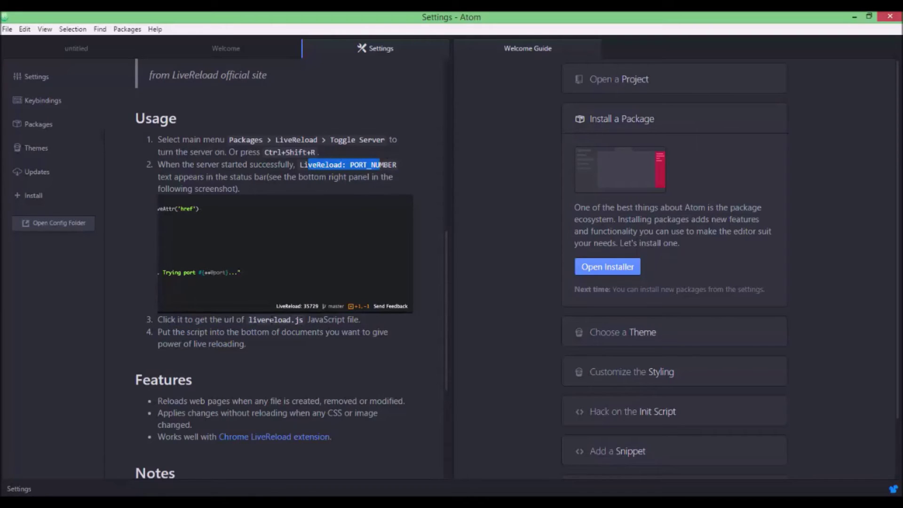
drag(241, 320, 303, 320)
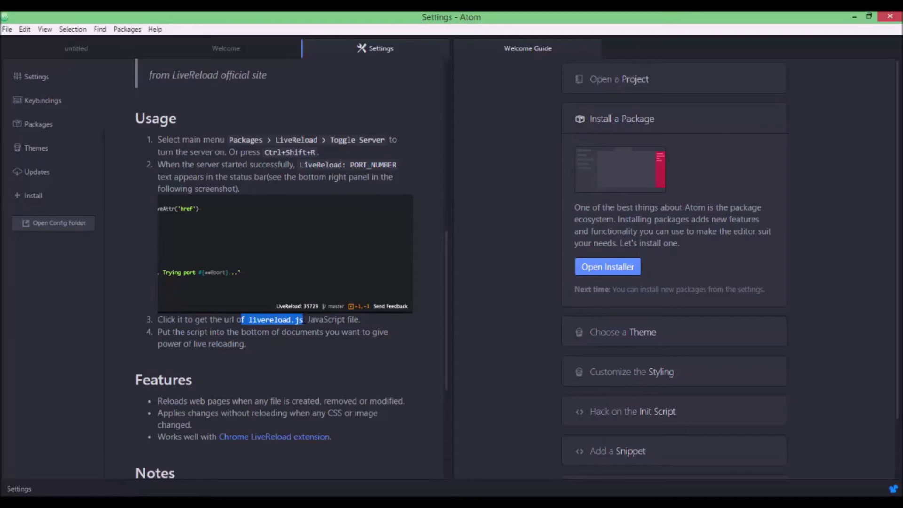
click(303, 320)
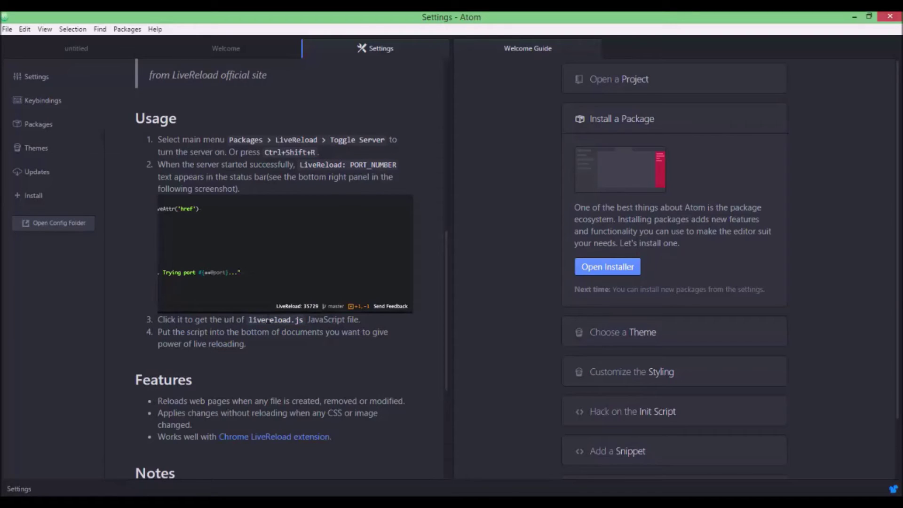
drag(168, 333, 366, 334)
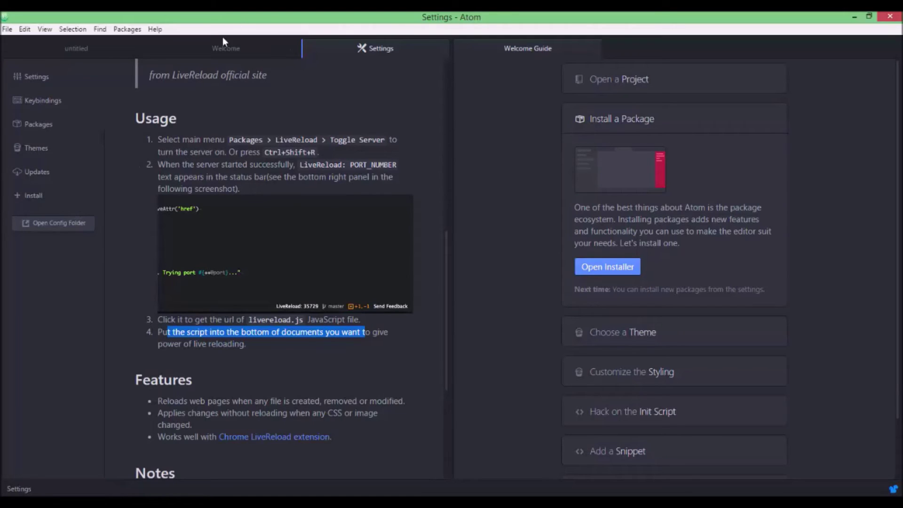
Return from the README to the livereload search results and check the package's installation.
click(125, 29)
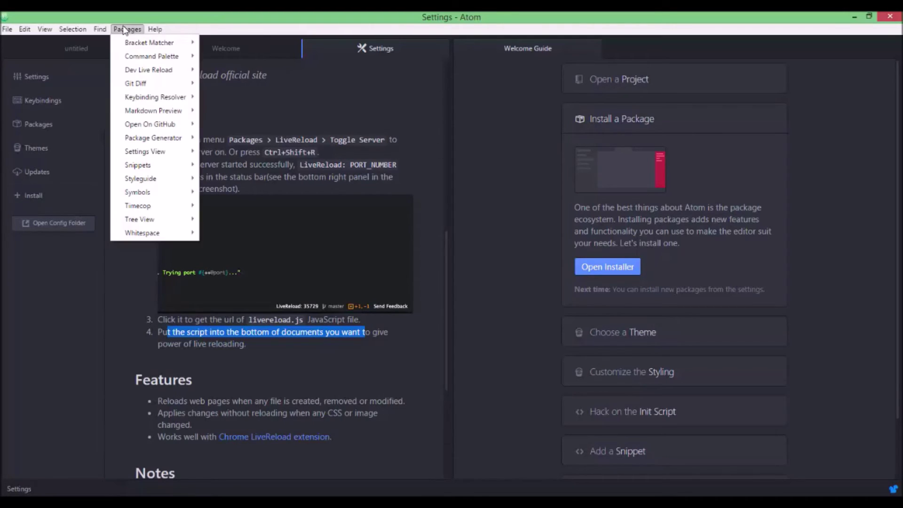
click(288, 14)
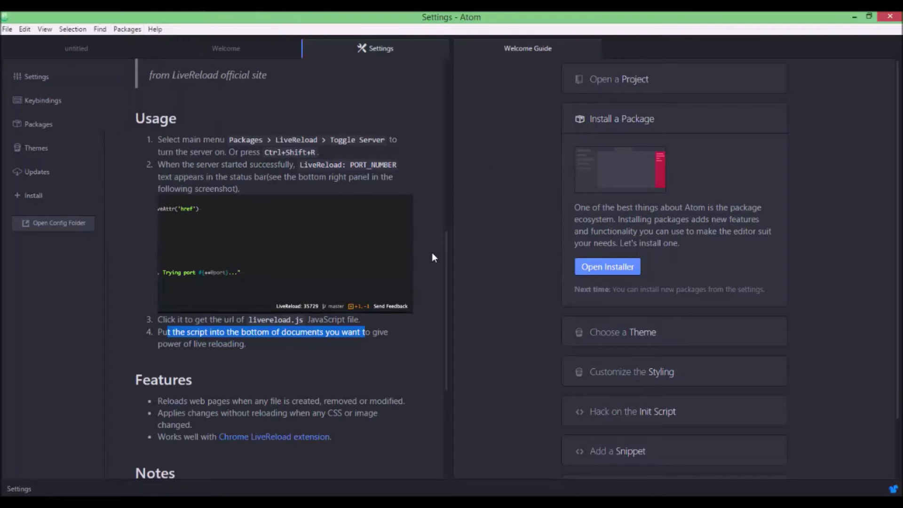
drag(446, 269, 470, 47)
click(126, 78)
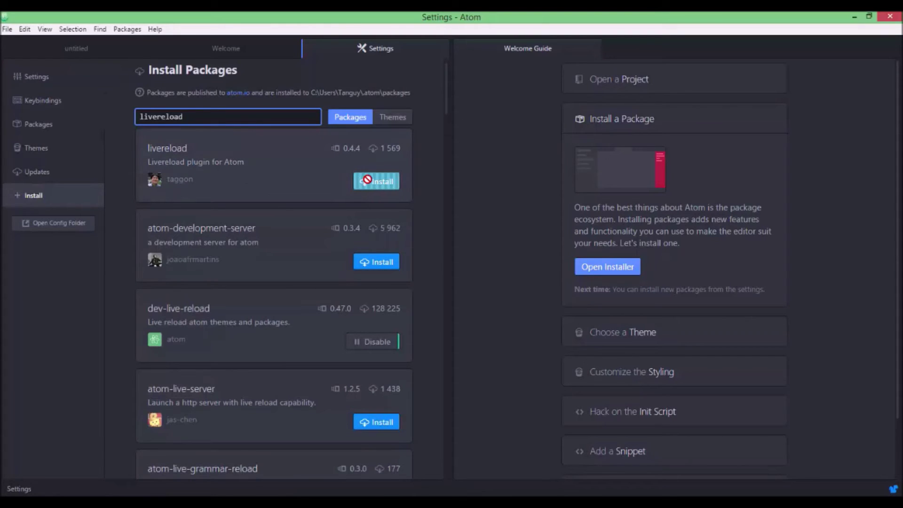
click(384, 179)
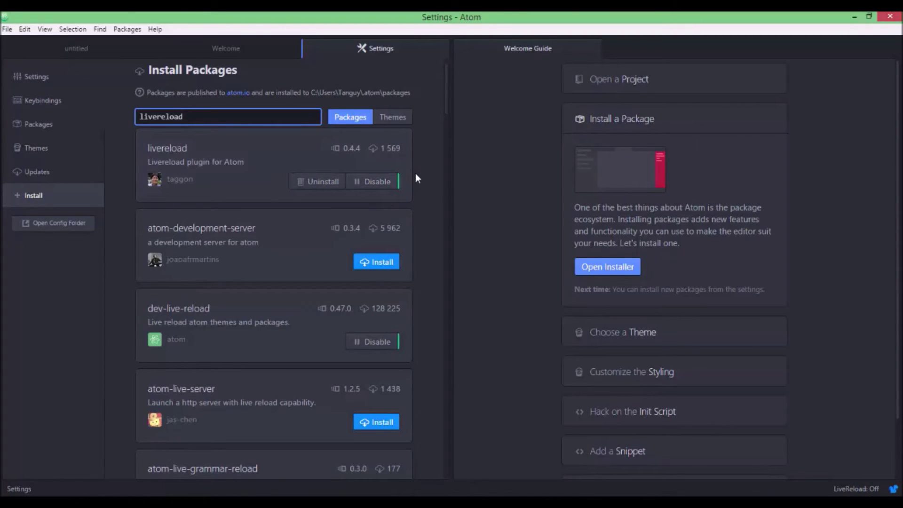
Locate the LiveReload package's Toggle Server command and look through the remaining livereload search results.
click(125, 29)
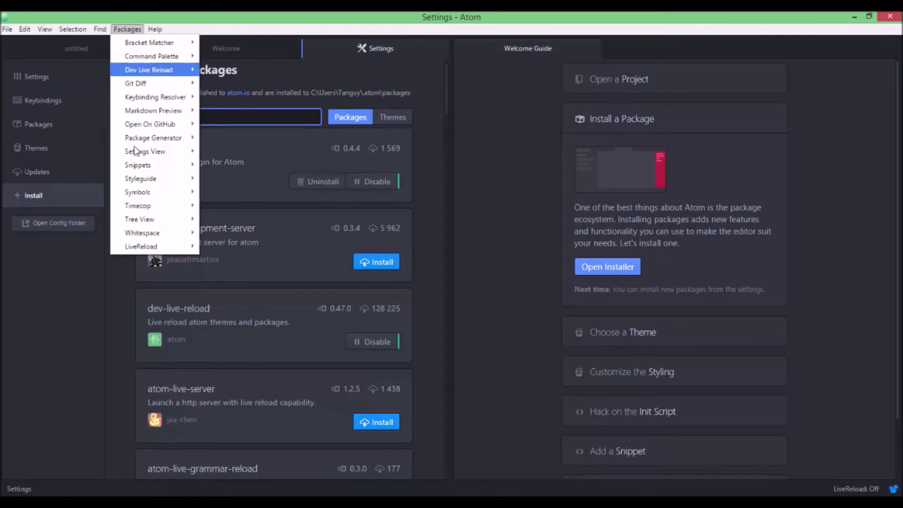
mouse_move(159, 249)
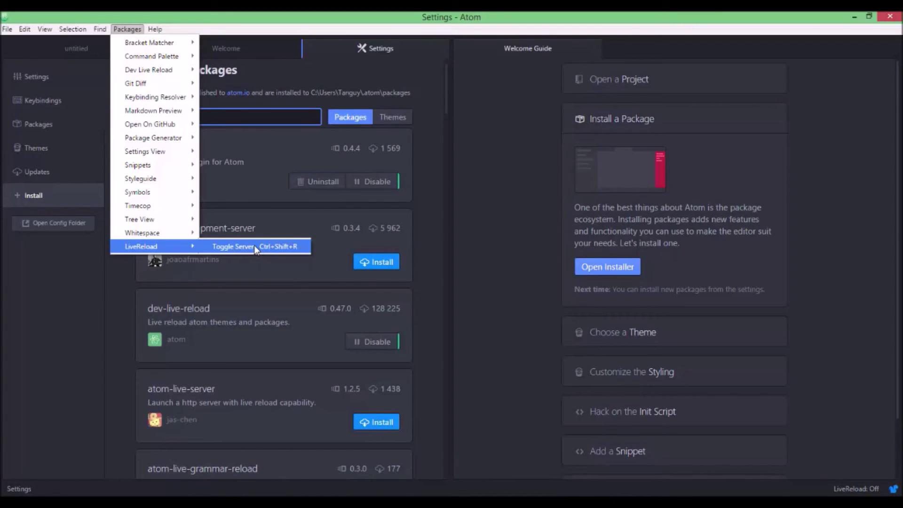
click(447, 196)
scroll(238, 118, down, 8)
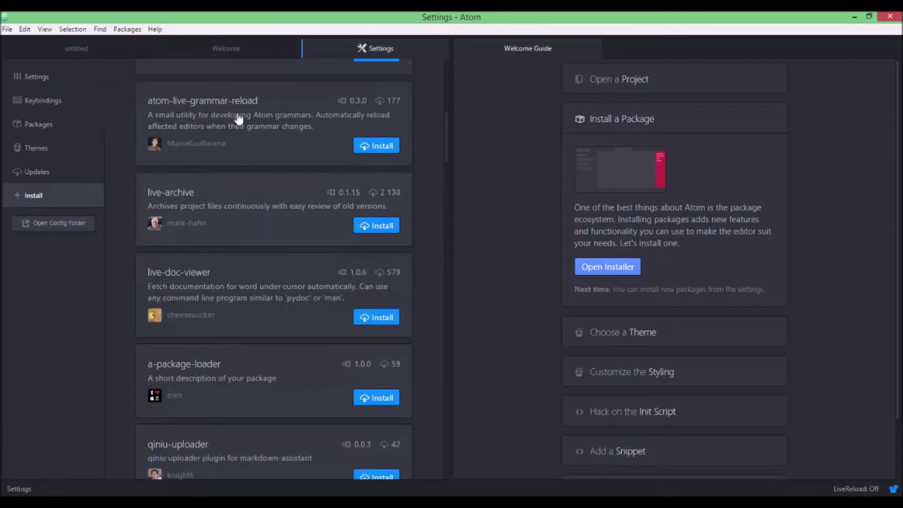
scroll(445, 71, up, 8)
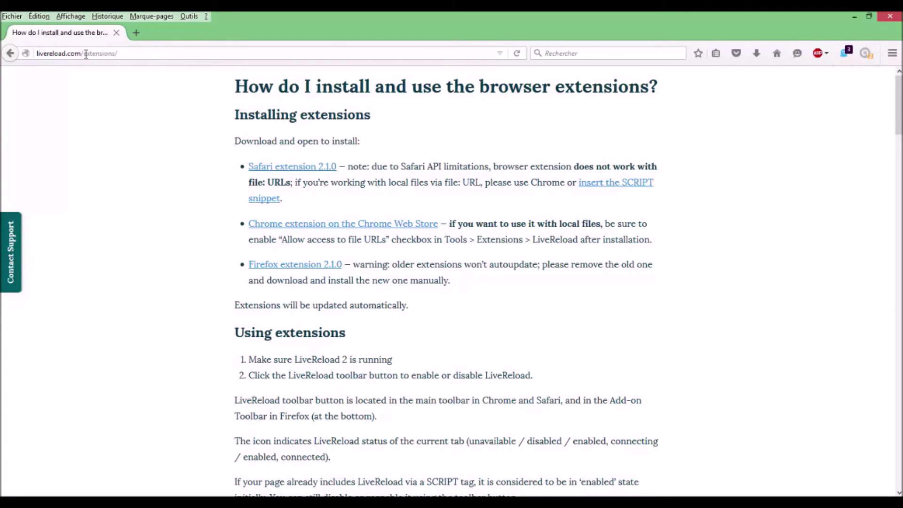
Install the Firefox extension 2.1.0 from the LiveReload extensions page, allowing the site to install it and dismissing the notification.
drag(82, 53, 136, 53)
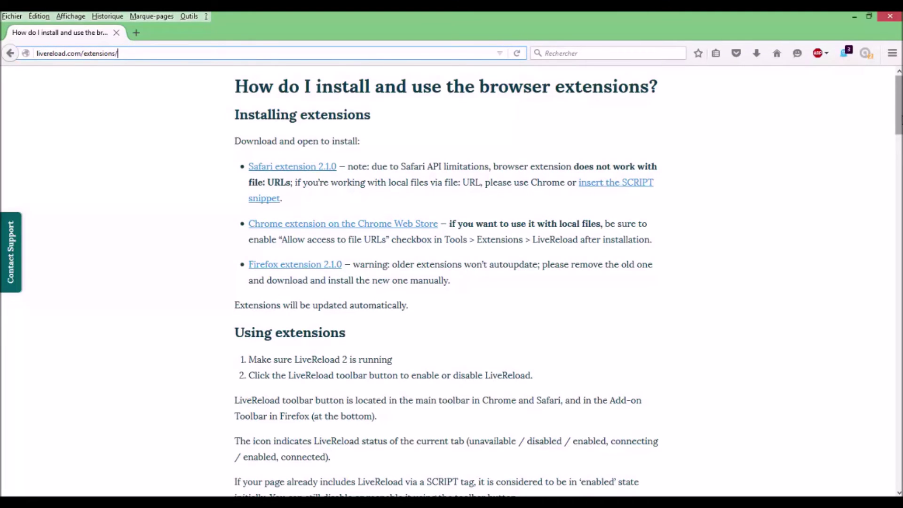
scroll(899, 111, down, 2)
scroll(899, 112, up, 2)
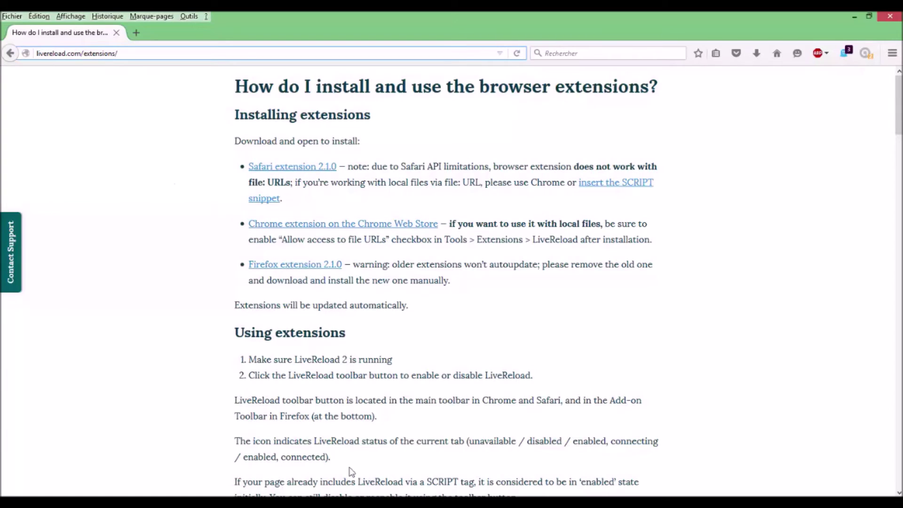
click(292, 265)
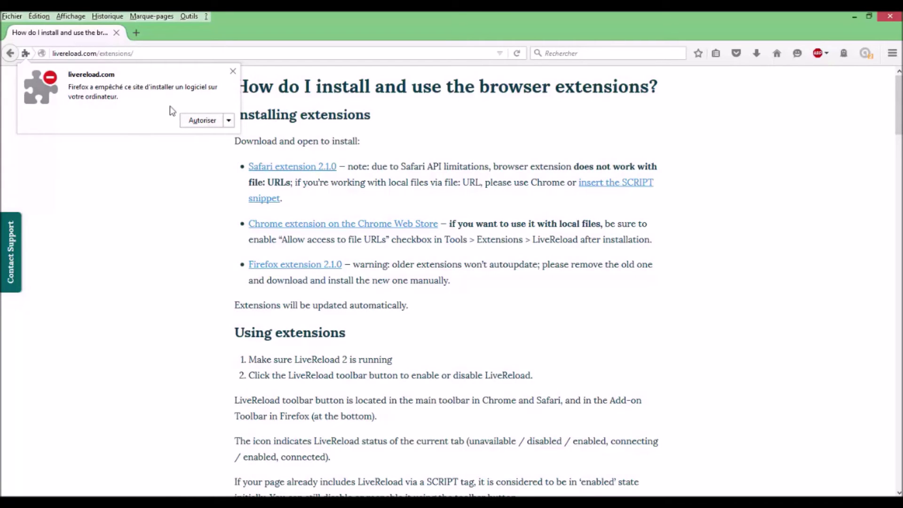
click(202, 121)
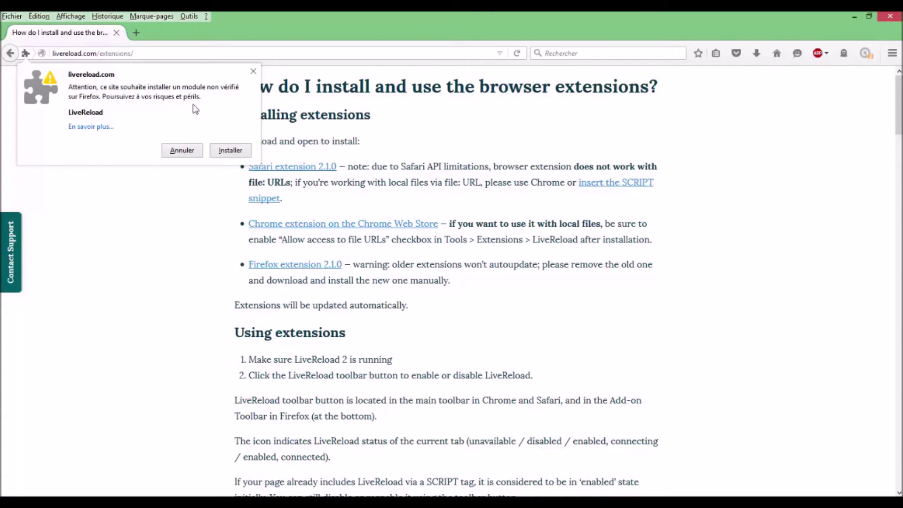
click(230, 151)
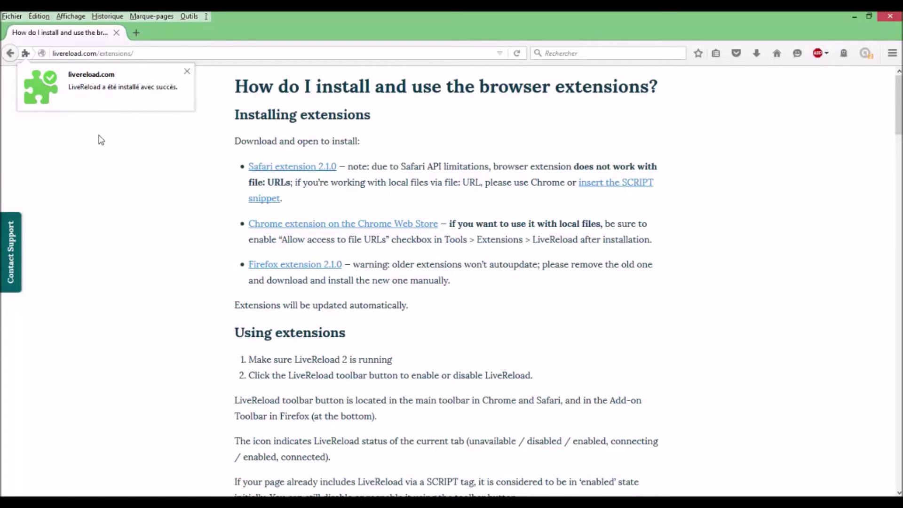
click(186, 71)
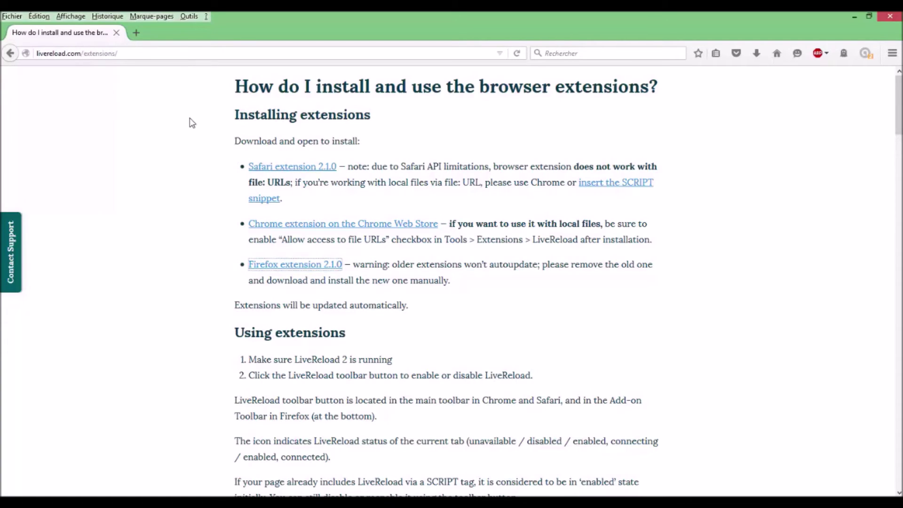
Close Firefox and restart it so the newly installed extension is loaded.
click(893, 54)
click(892, 53)
click(898, 18)
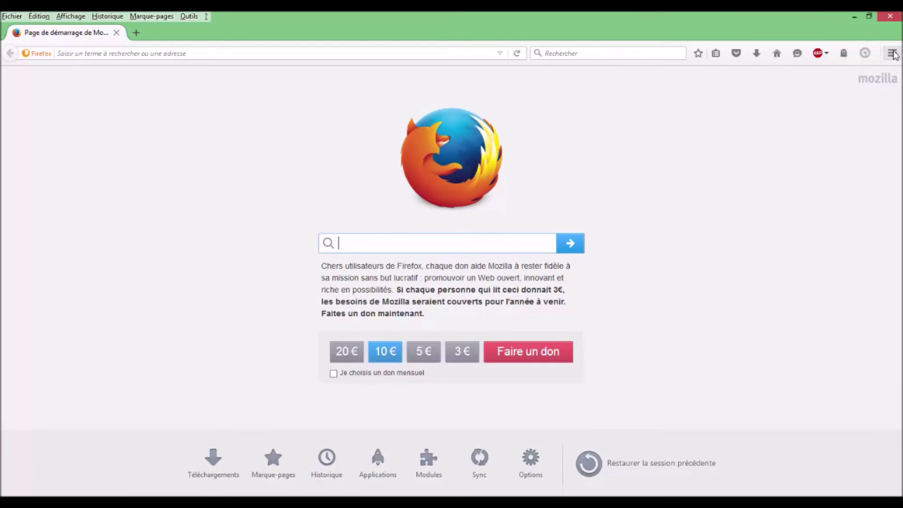
Enable the LiveReload extension in Firefox's add-ons manager and restart the browser, closing all open tabs.
click(892, 53)
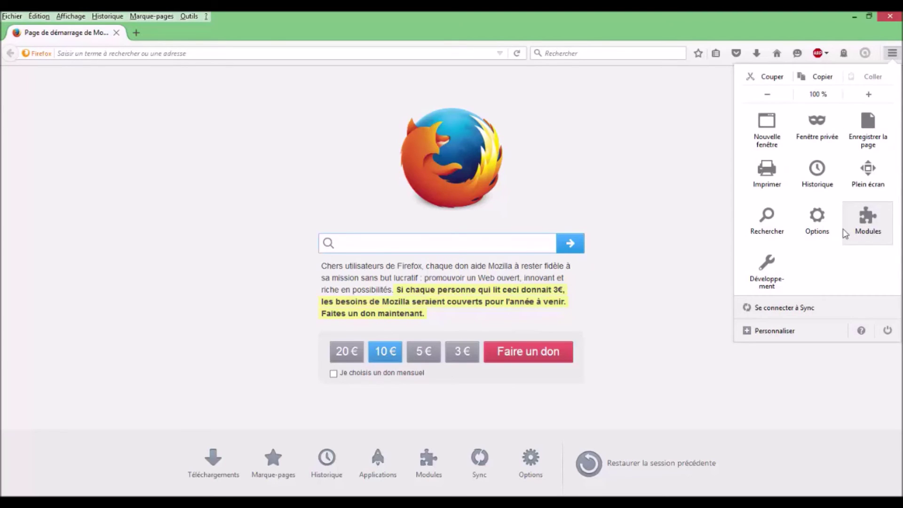
click(874, 233)
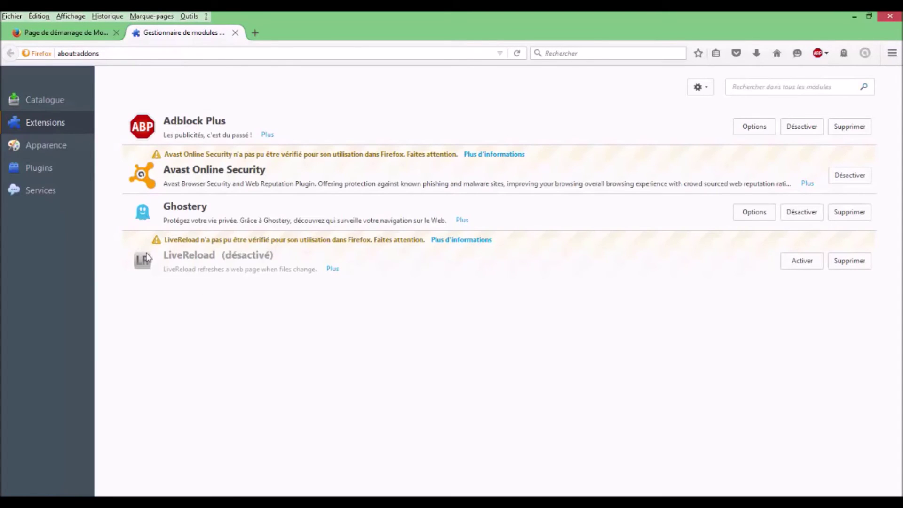
click(798, 262)
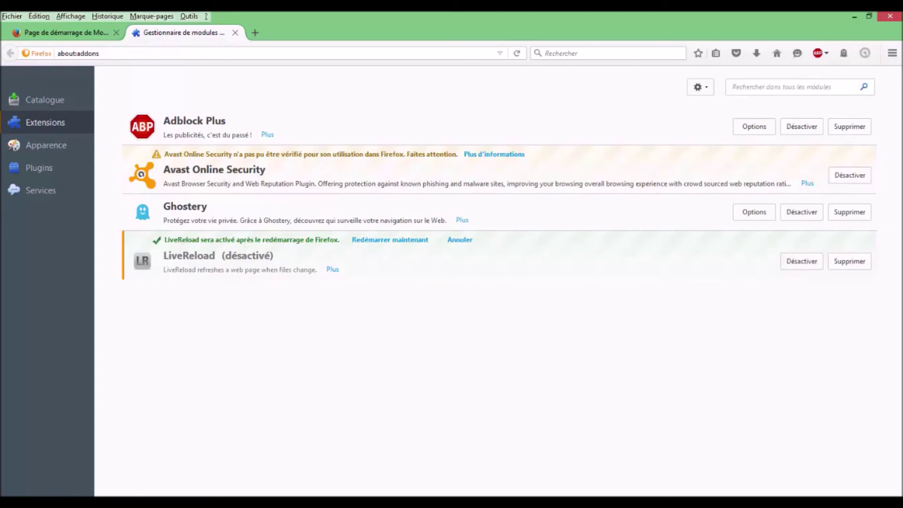
click(898, 18)
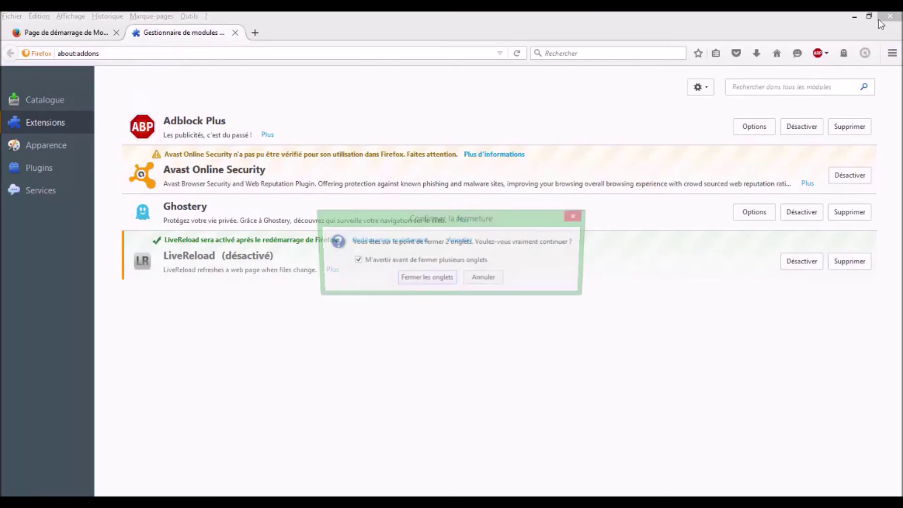
click(417, 282)
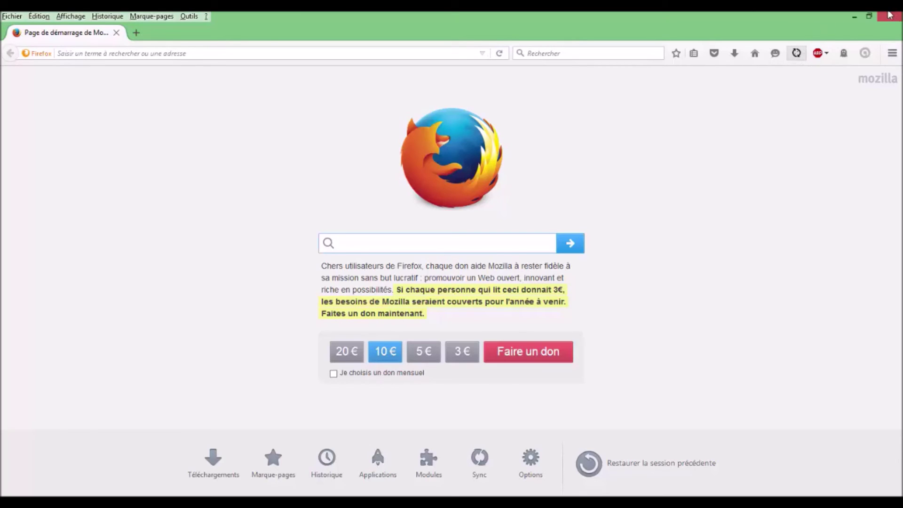
Switch to Atom and turn on the LiveReload server with the package's Toggle Server command.
mouse_move(263, 505)
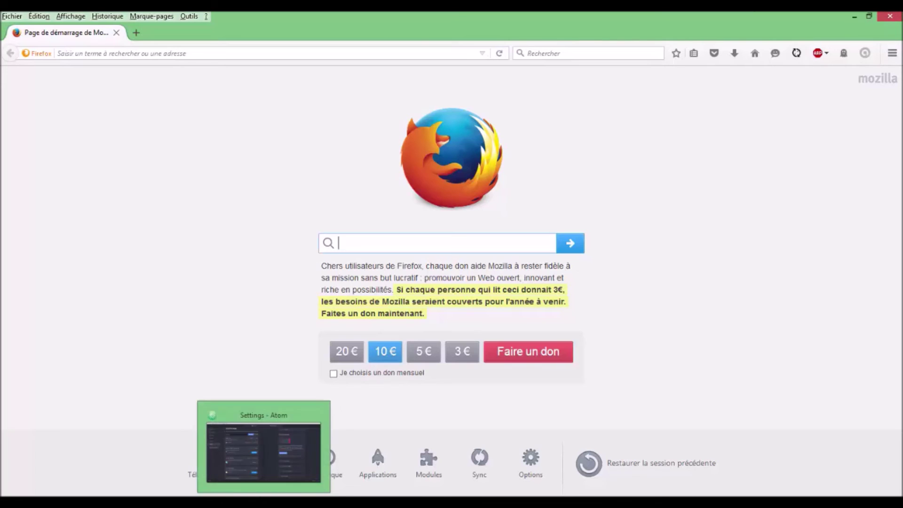
click(239, 451)
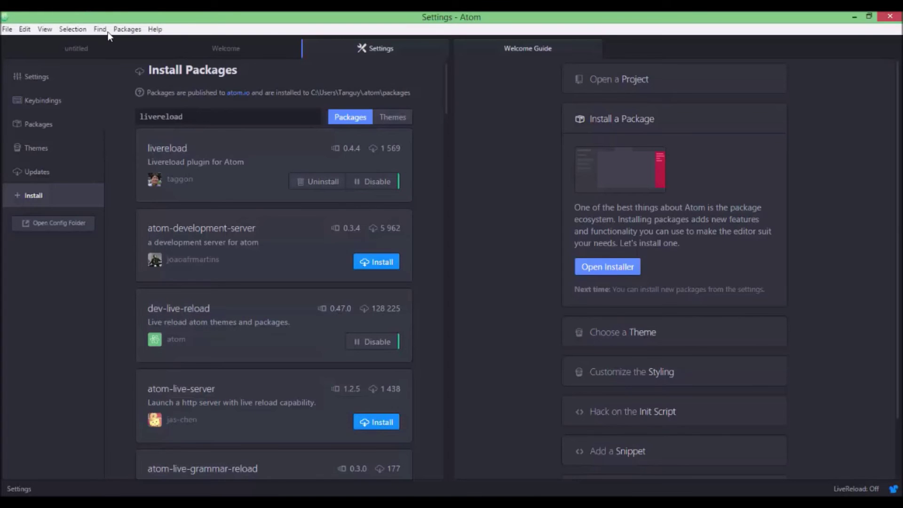
click(125, 30)
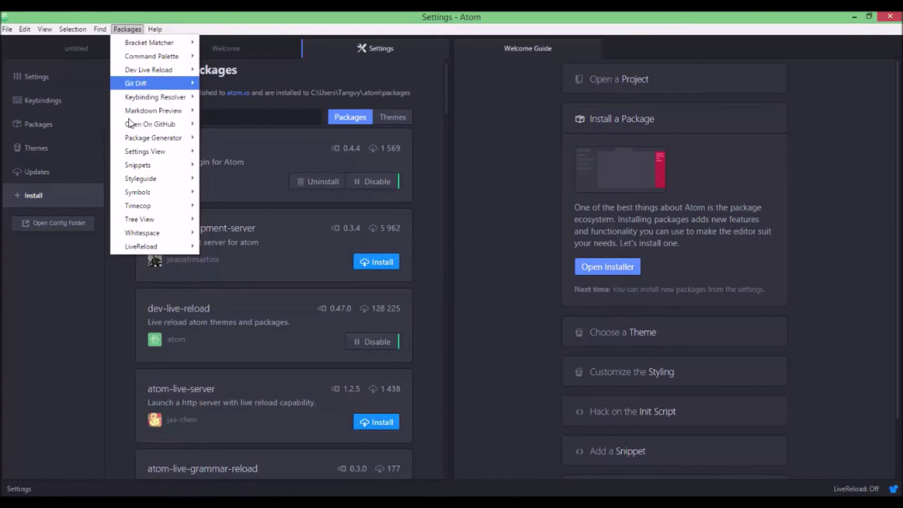
mouse_move(145, 246)
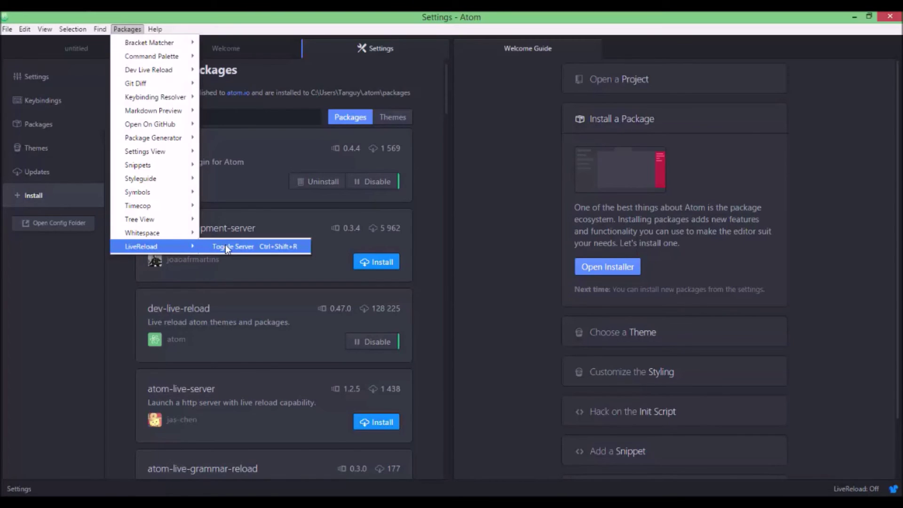
click(225, 246)
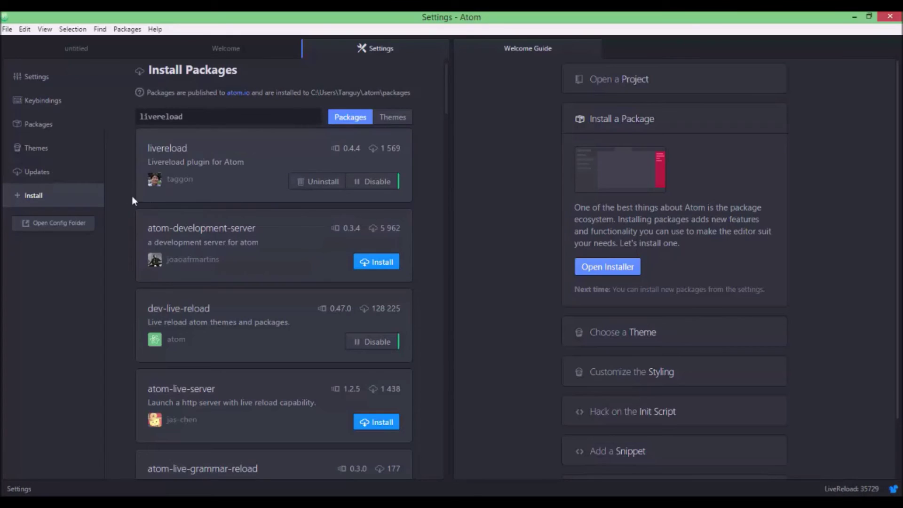
Open the livereload package's details and look through its settings and keybindings.
click(255, 152)
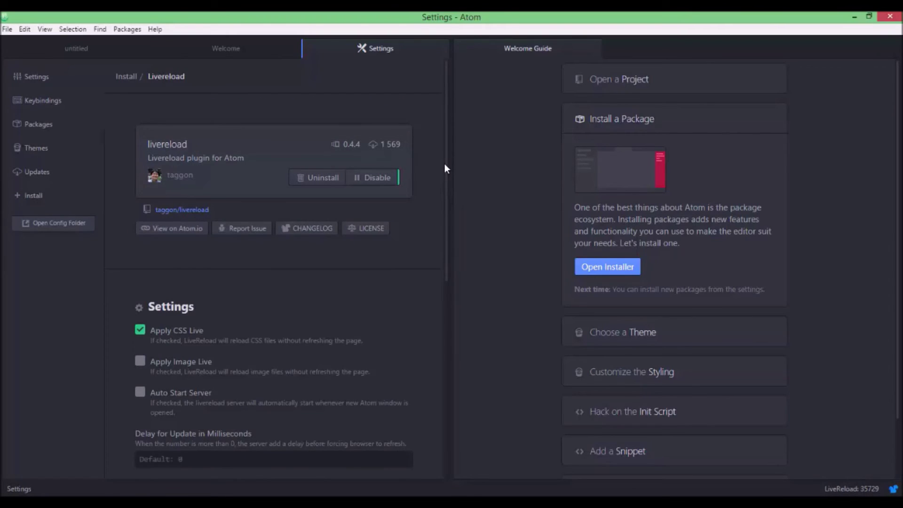
scroll(446, 293, down, 8)
scroll(442, 241, up, 5)
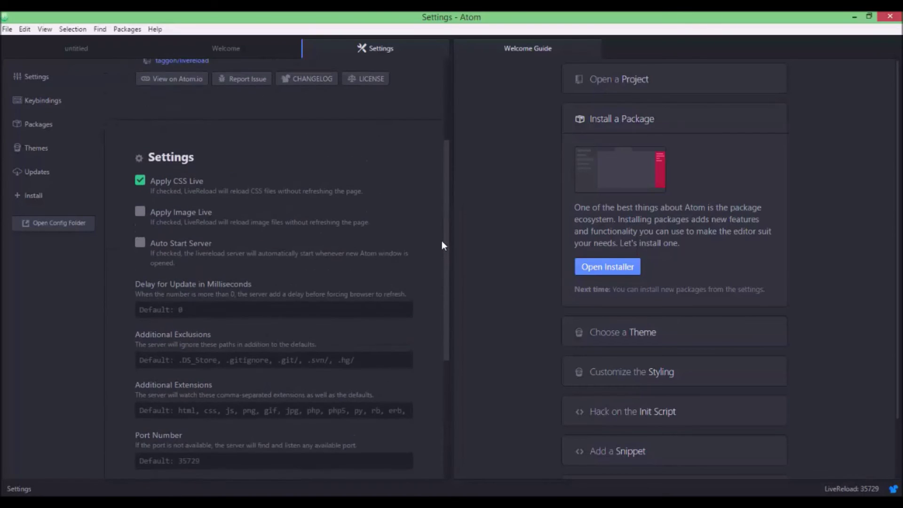
scroll(440, 345, down, 5)
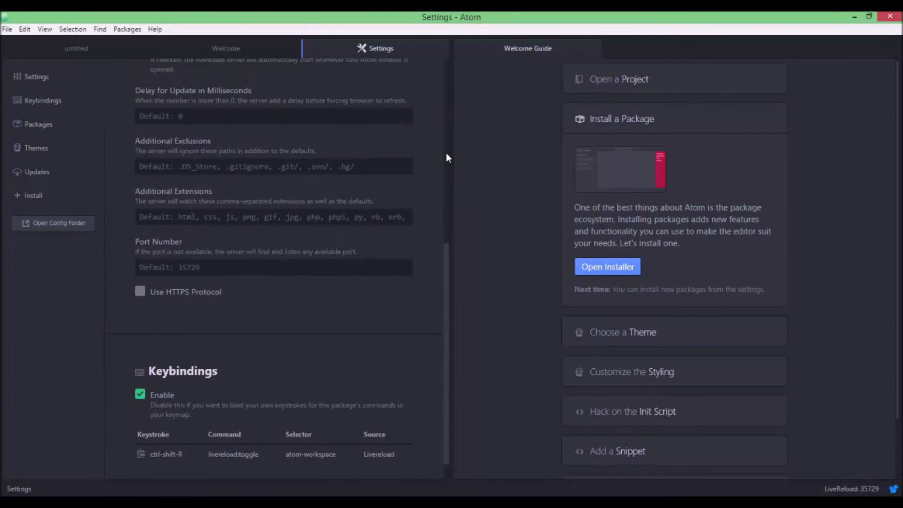
scroll(447, 137, up, 8)
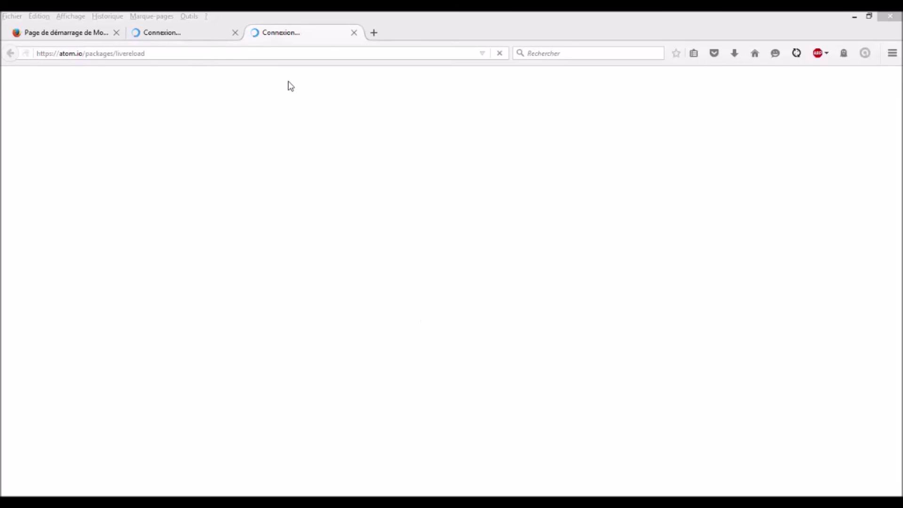
View the livereload package's page on atom.io in Firefox and examine the Usage instructions for toggling the server.
click(165, 54)
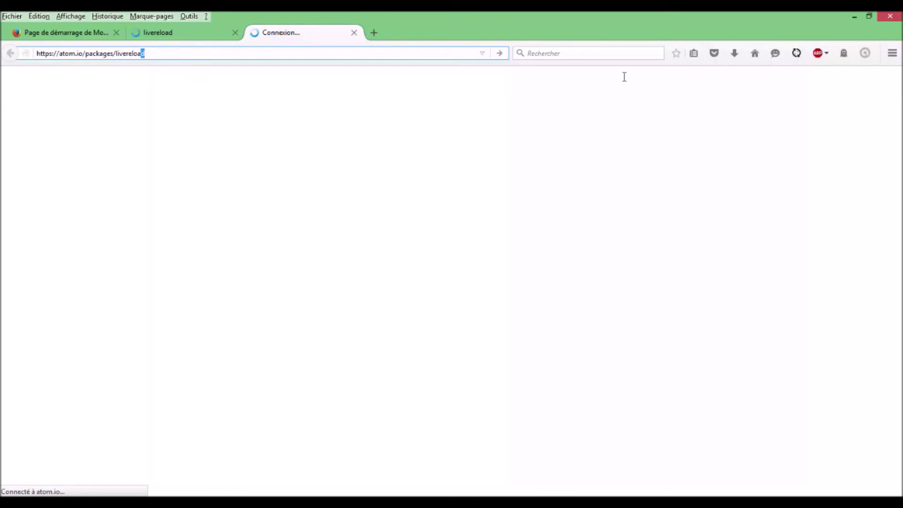
key(ctrl+shift+Left)
key(ctrl+shift+Left)
key(ctrl+shift+Left)
key(ctrl+shift+Left)
key(ctrl+shift+Left)
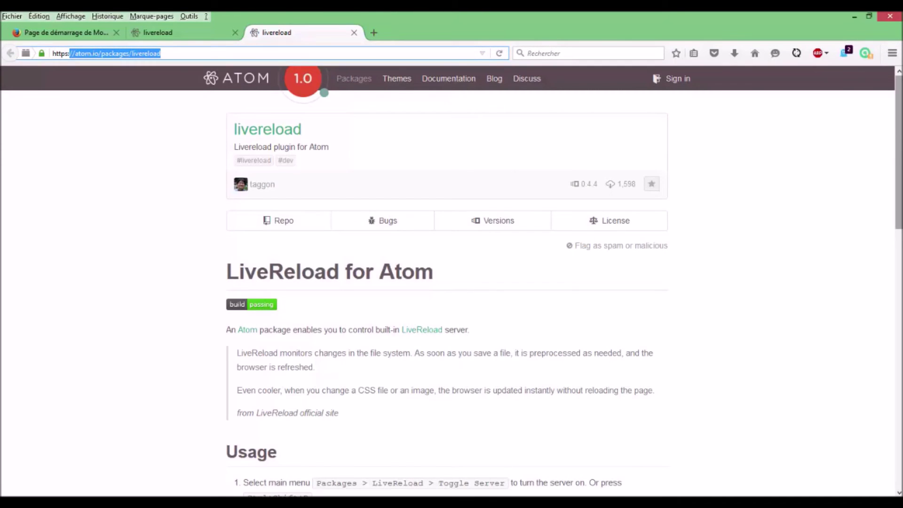
scroll(262, 193, down, 6)
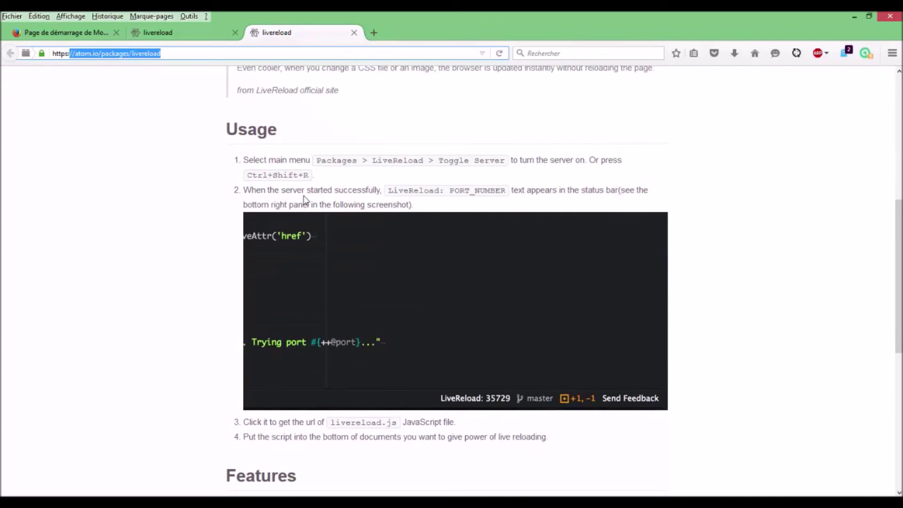
drag(377, 160, 503, 158)
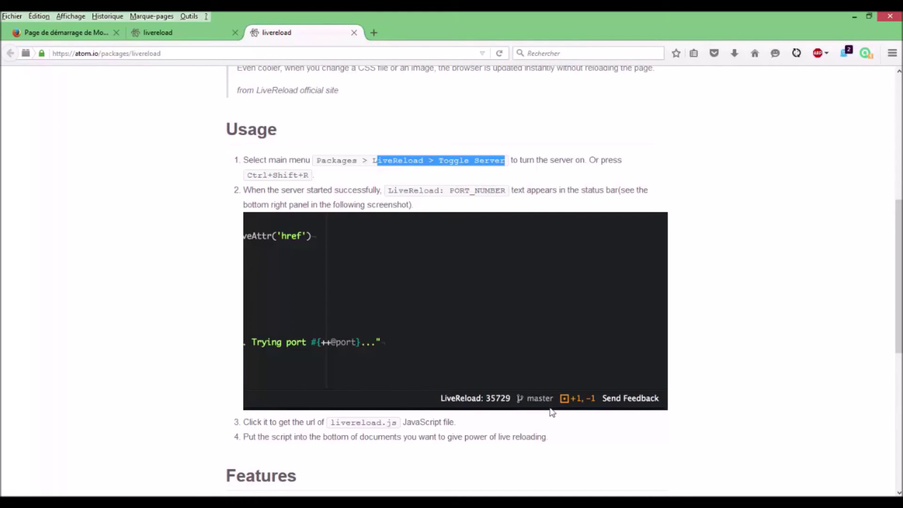
Check the instruction on getting the livereload.js URL, and copy that URL from the LiveReload port indicator in Atom.
key(alt+Tab)
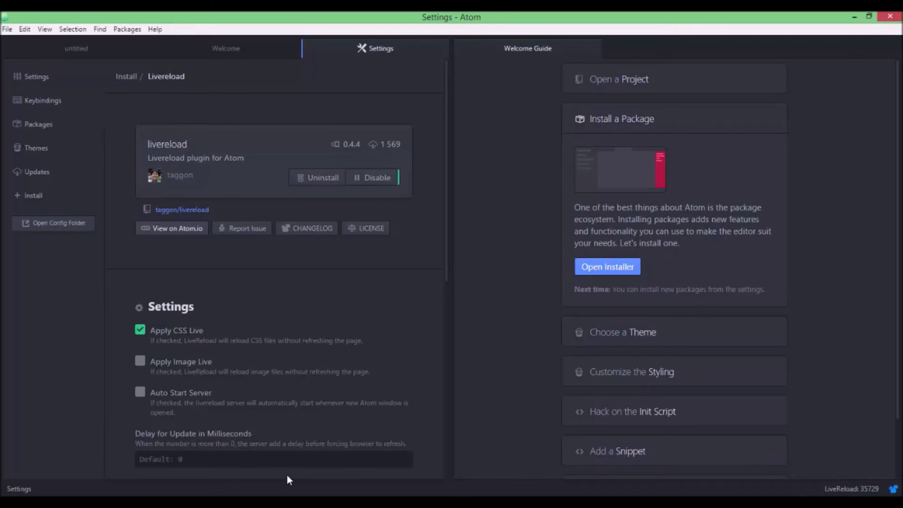
key(alt+Tab)
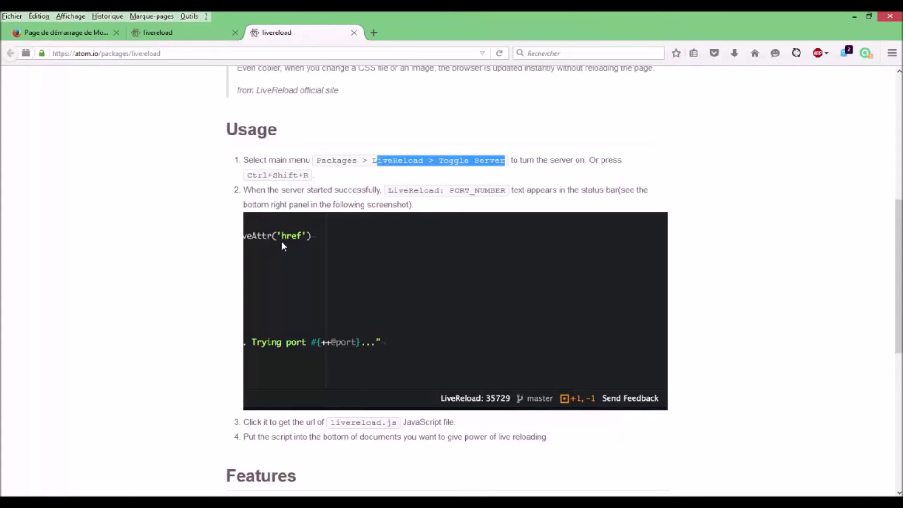
drag(303, 422, 308, 423)
click(309, 423)
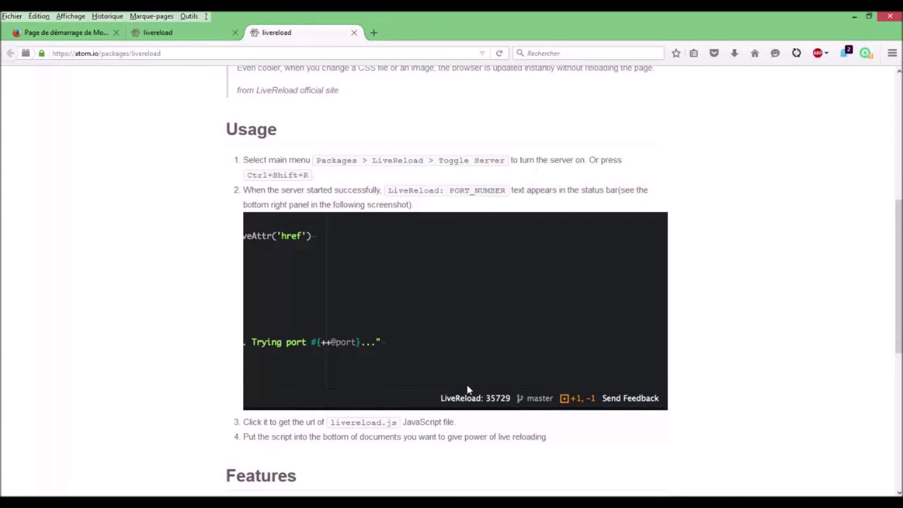
key(alt+Tab)
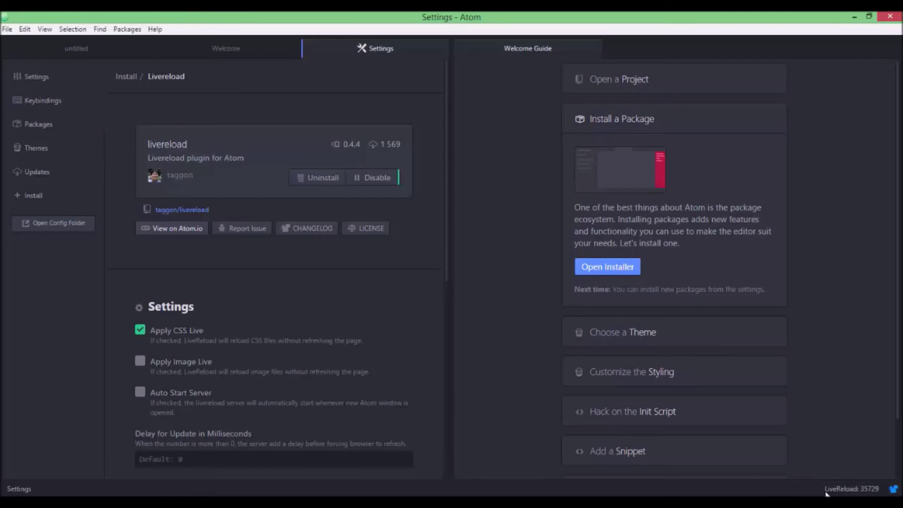
click(851, 491)
Return to the package page in Firefox and read the instruction on where to put the script in documents.
key(alt+Tab)
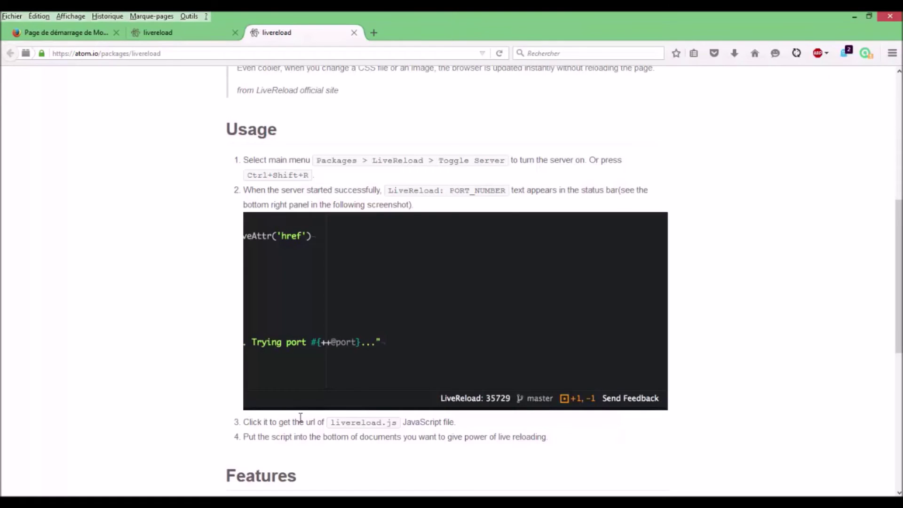
drag(300, 421, 377, 414)
drag(275, 436, 422, 440)
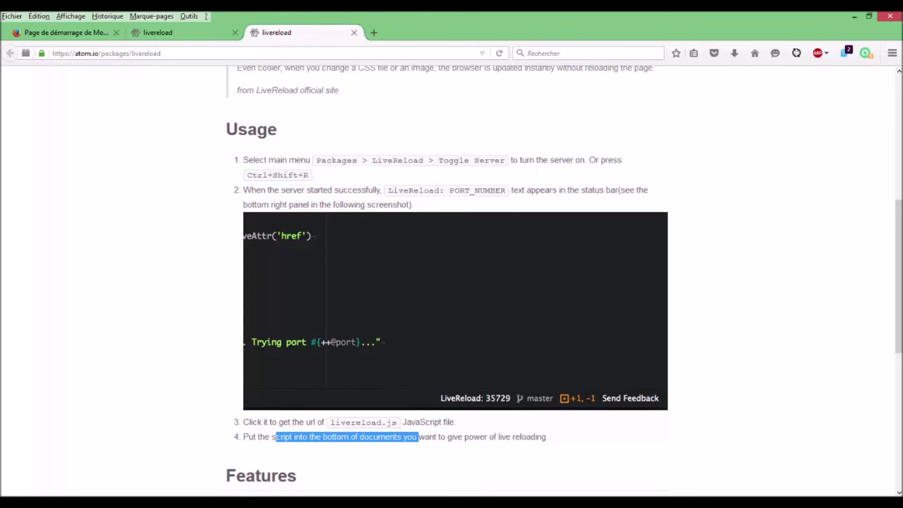
click(262, 449)
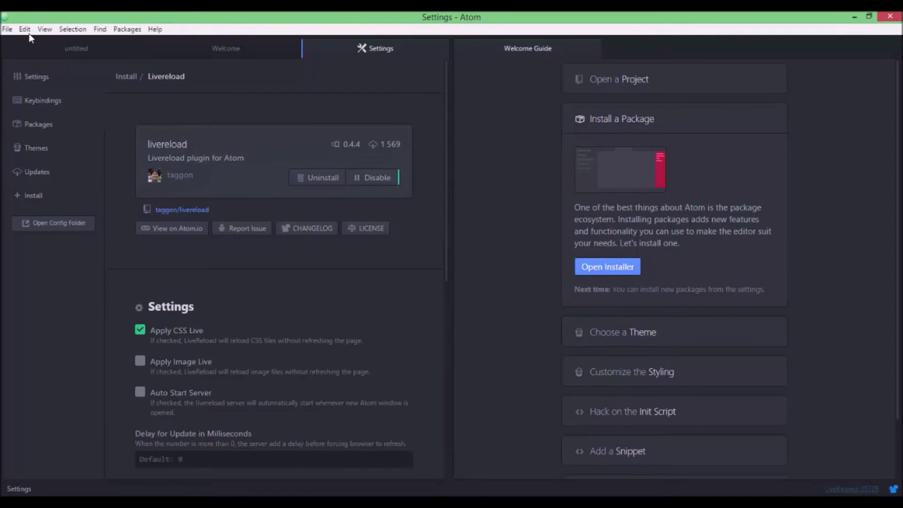
click(7, 29)
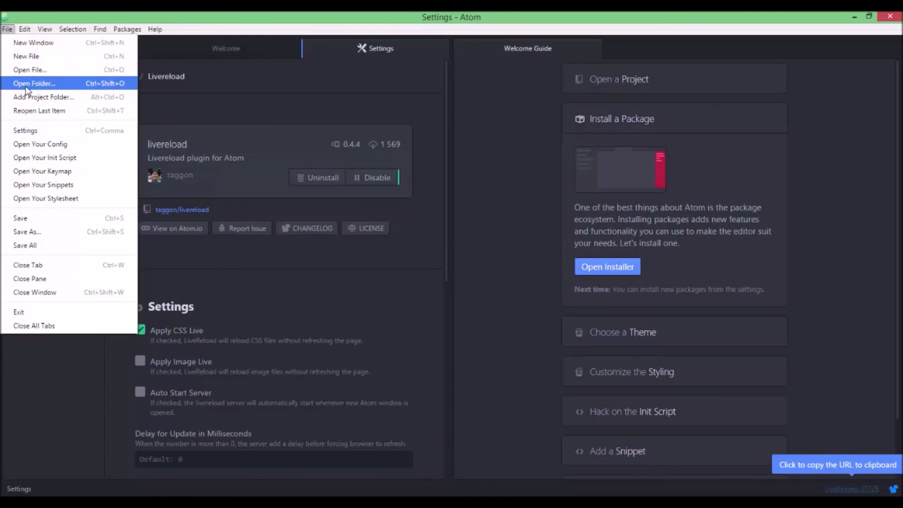
key(Right)
click(19, 80)
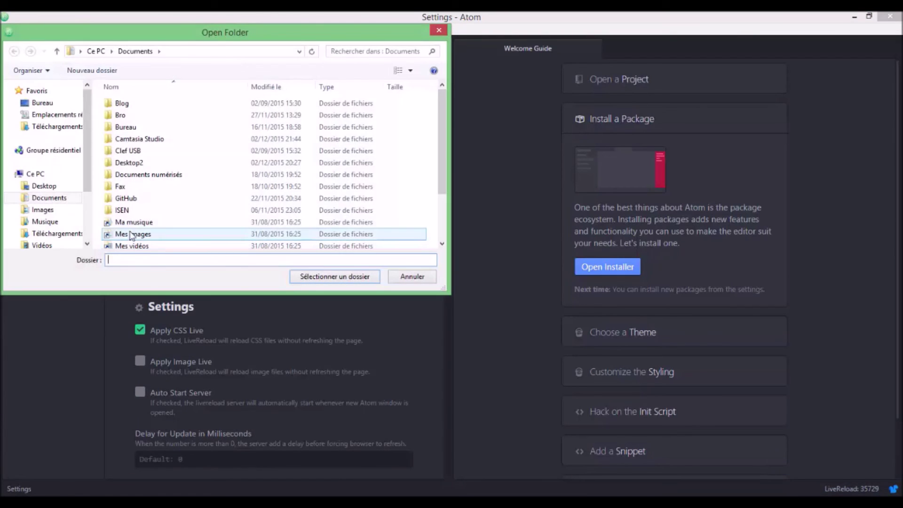
scroll(83, 159, down, 2)
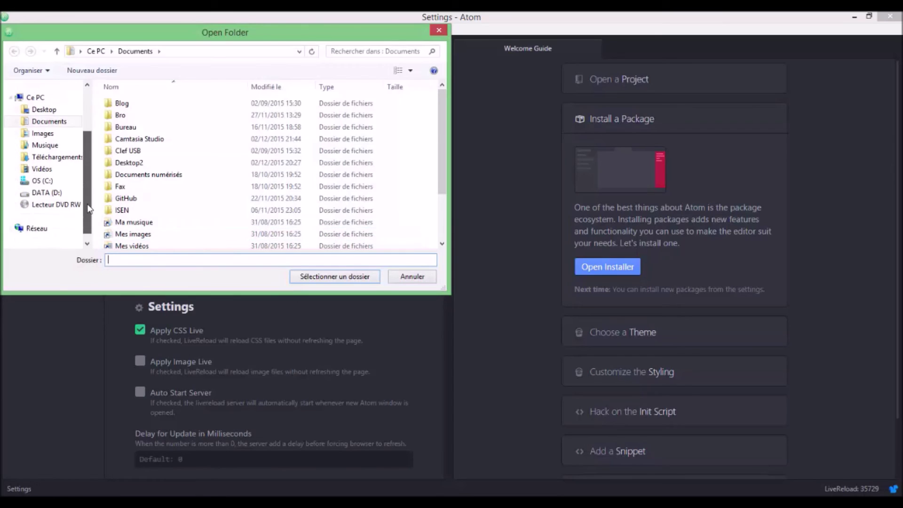
click(67, 182)
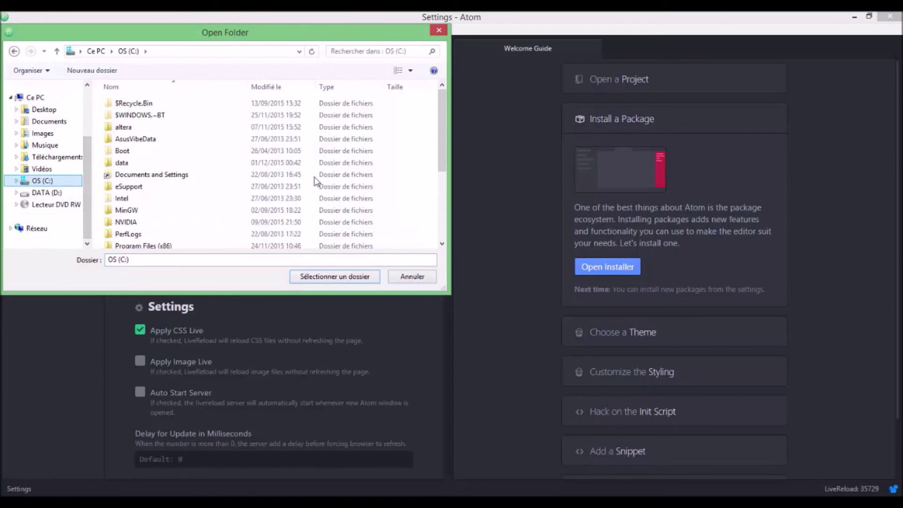
drag(440, 146, 442, 224)
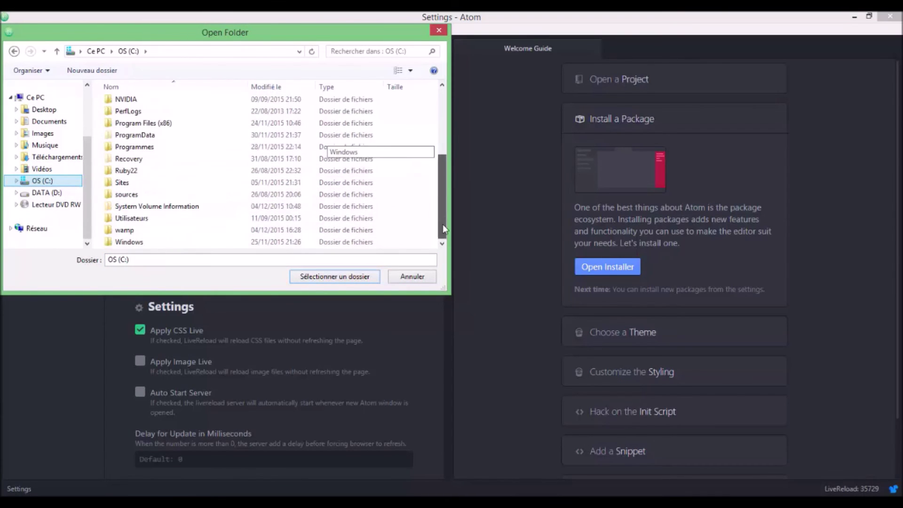
double_click(176, 230)
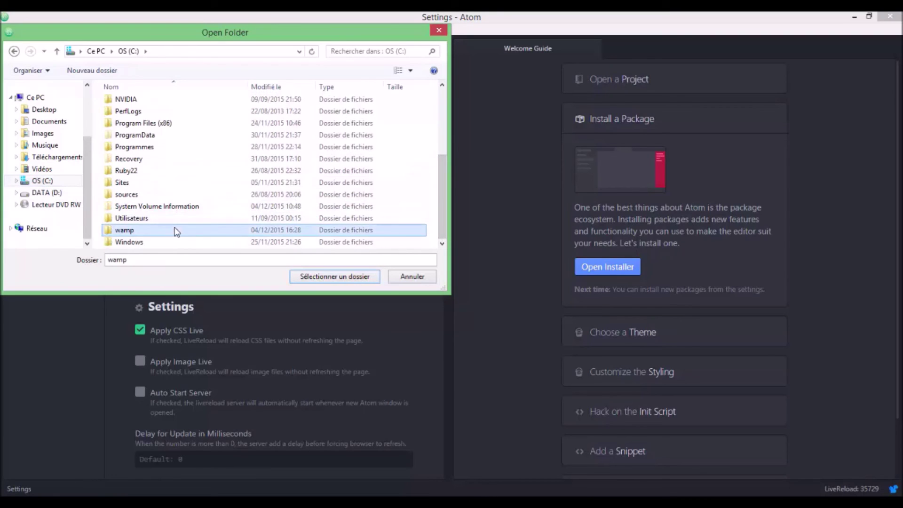
double_click(148, 209)
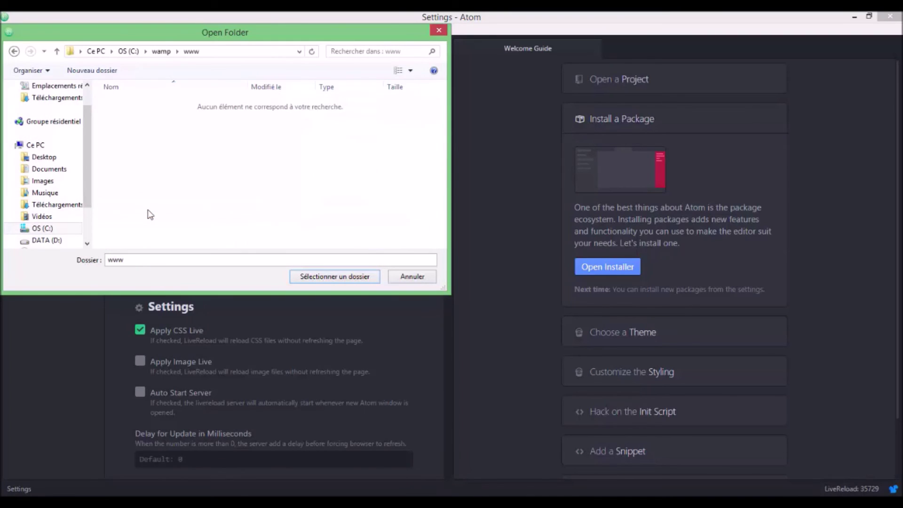
Create a folder named Tuto inside www and open it as the project folder.
drag(156, 31, 383, 70)
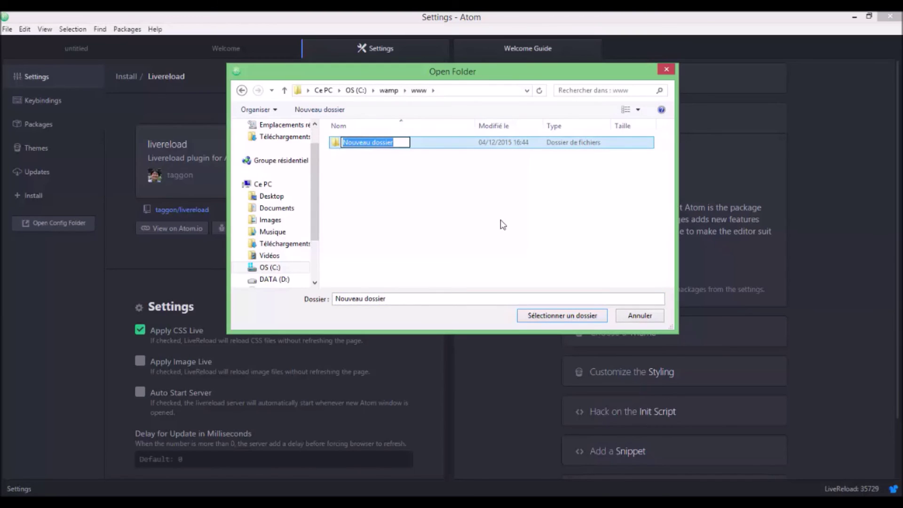
text(Tuto)
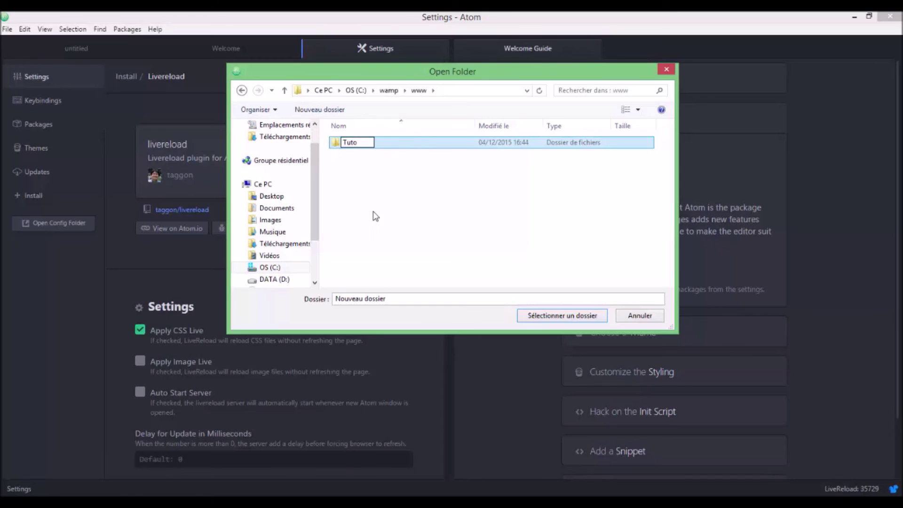
click(483, 146)
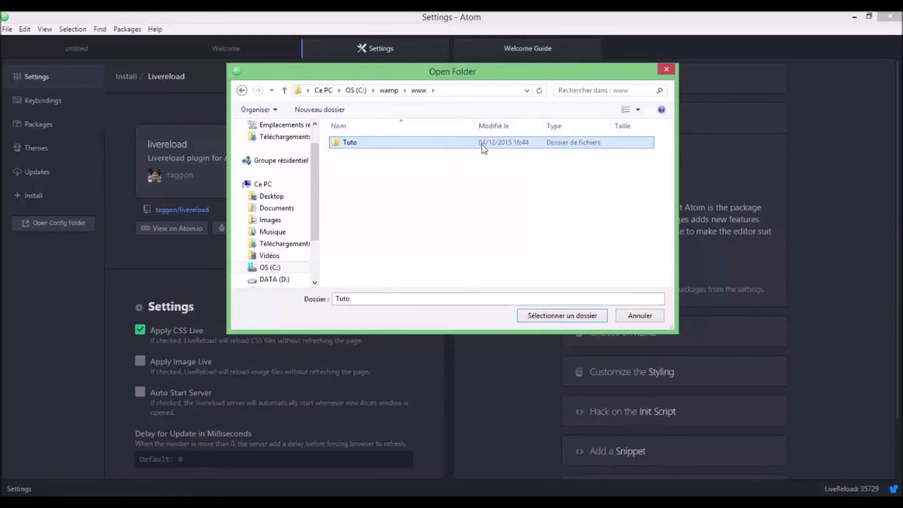
click(559, 315)
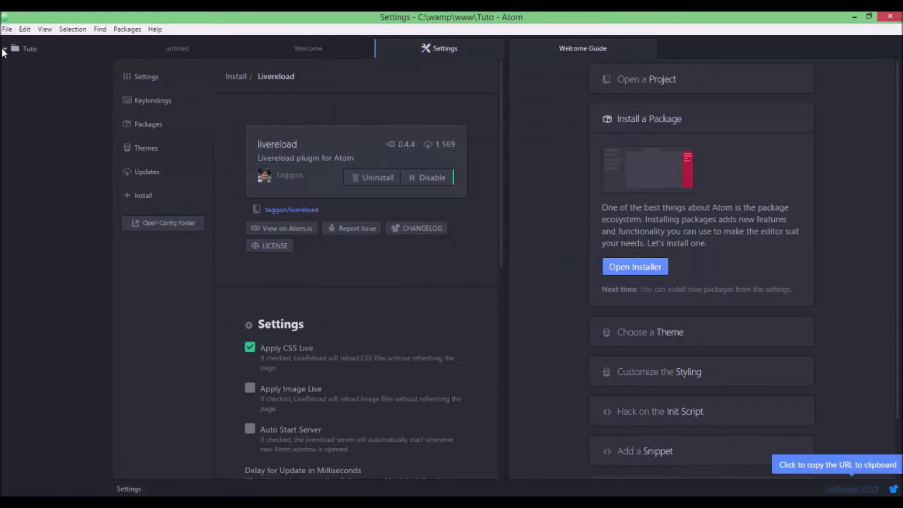
Close the Settings, Welcome Guide, Welcome and untitled documents to leave the editor area empty.
click(3, 50)
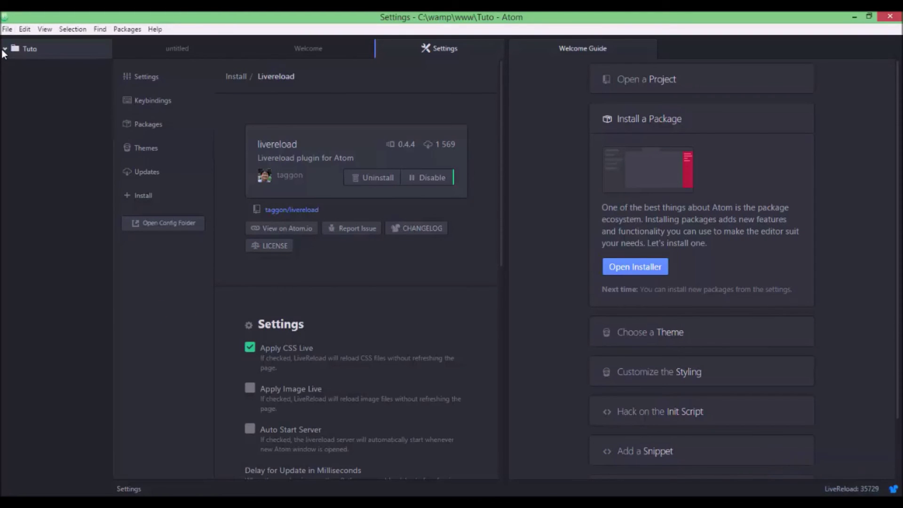
click(495, 49)
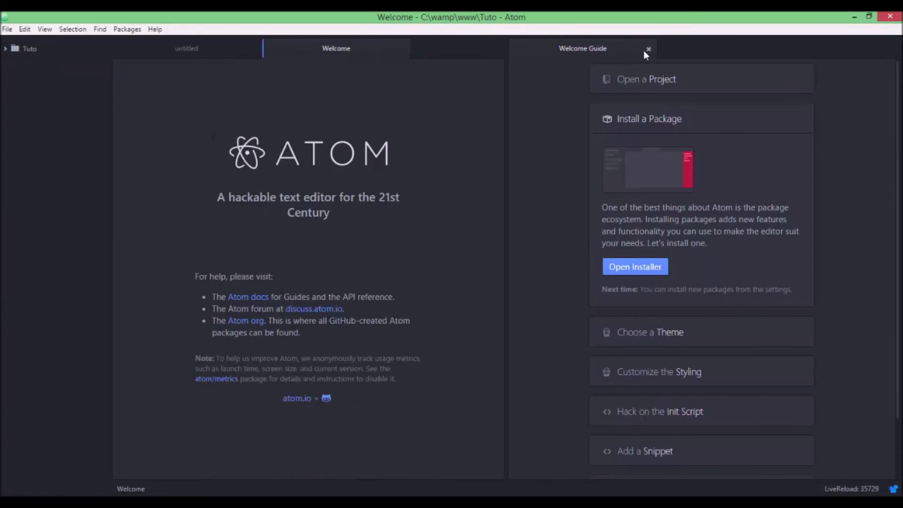
click(644, 50)
click(402, 48)
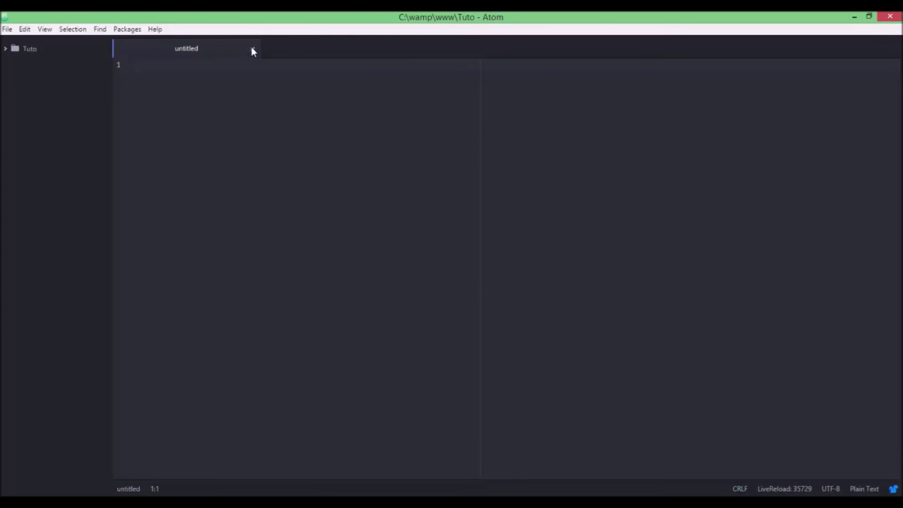
click(252, 49)
Expand the Tuto project folder and create a new file in it named index.php.
click(50, 49)
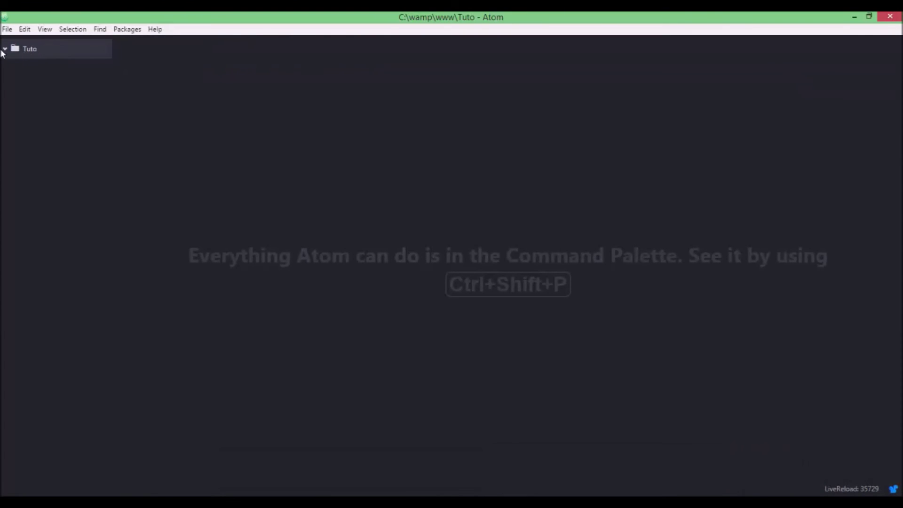
right_click(52, 55)
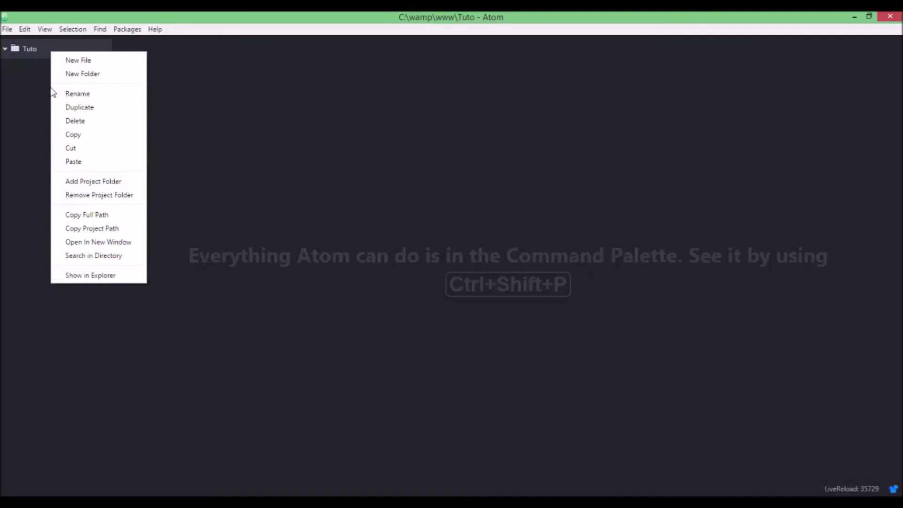
click(87, 61)
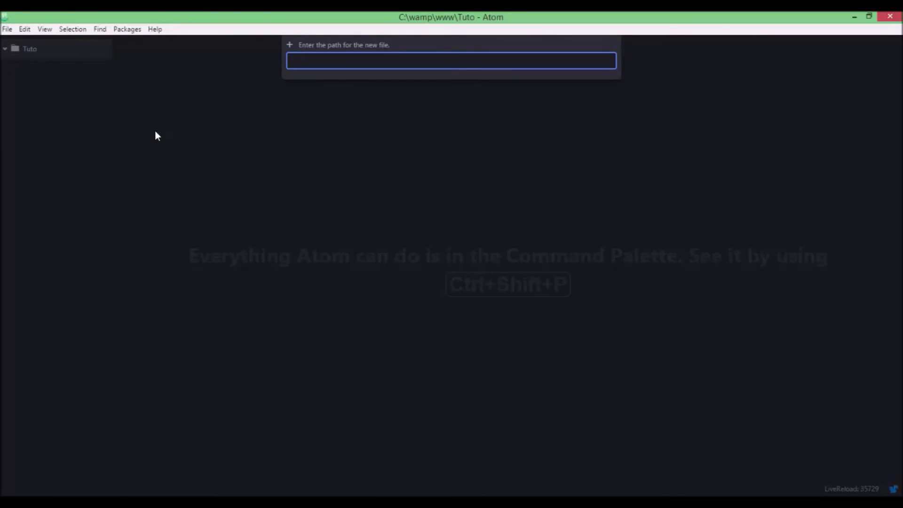
text(index.p)
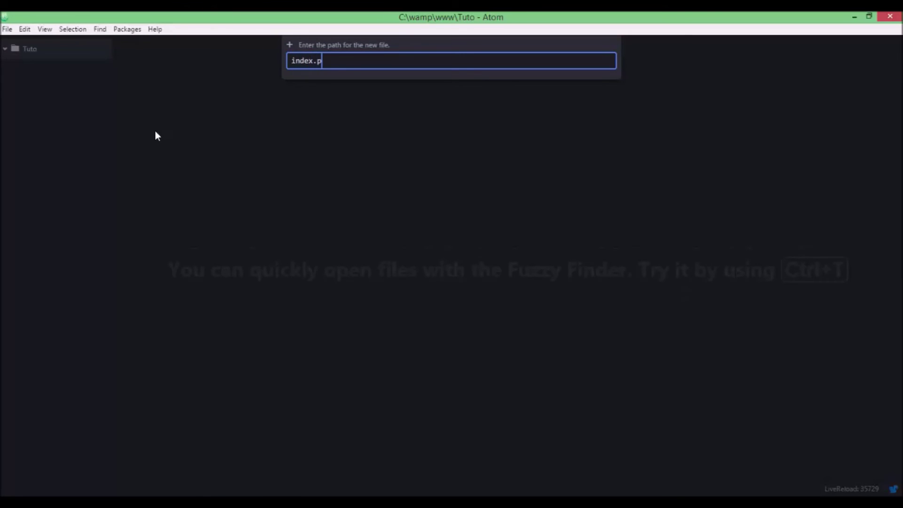
text(hp)
key(Return)
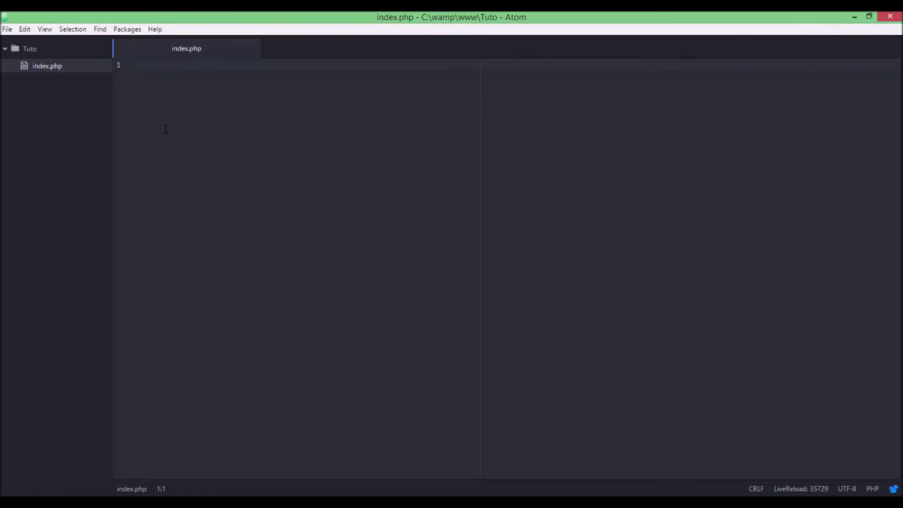
Insert the HTML page skeleton from the html snippet into index.php and set the title to "Hello World !".
text(html)
key(Tab)
key(ctrl+s)
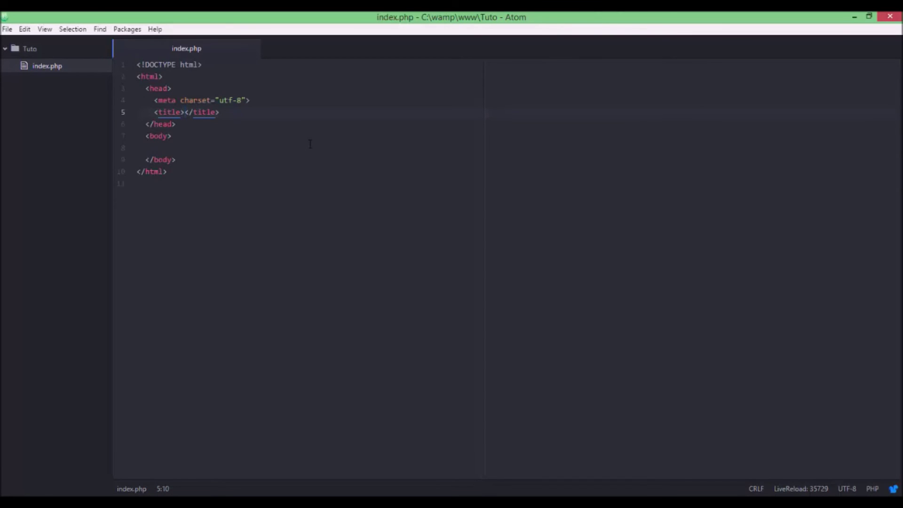
text(Hello World !)
Add the text "Hello World !" inside the body of index.php and save the file.
key(Down)
key(Down)
key(Down)
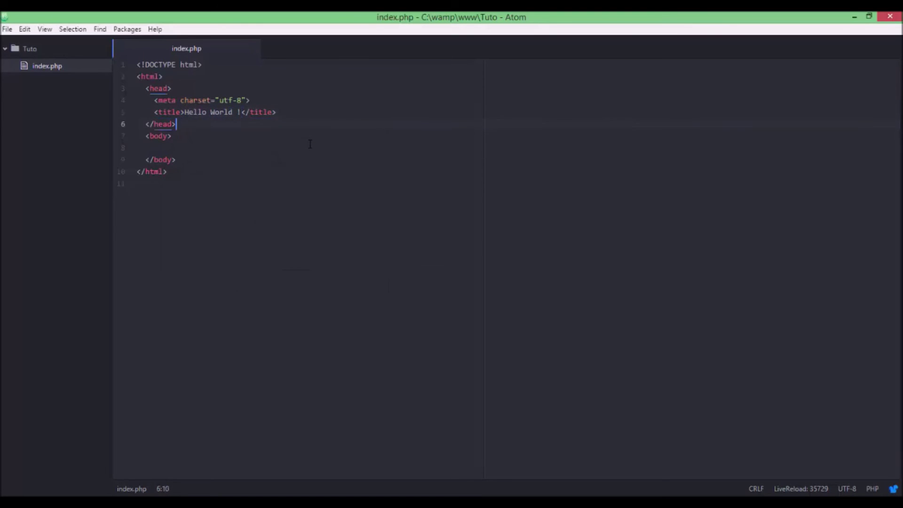
key(Tab)
text(He)
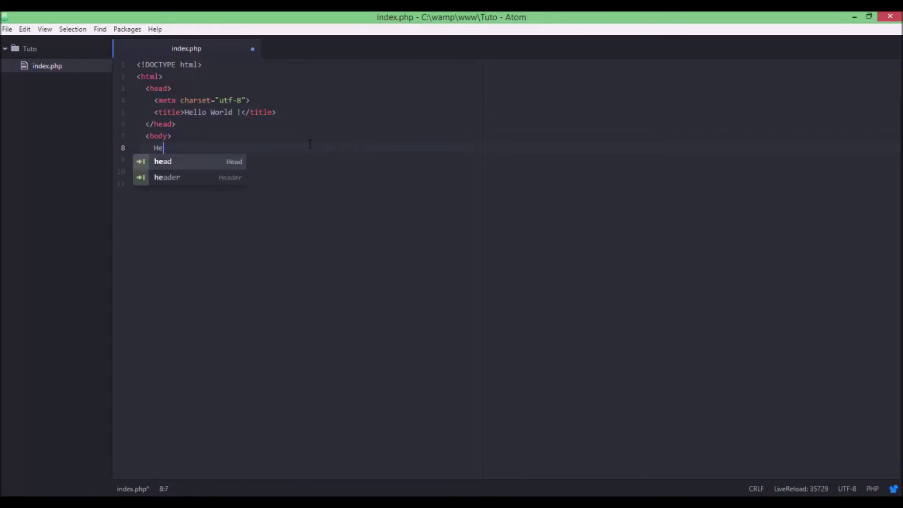
text(llo World !)
key(ctrl+s)
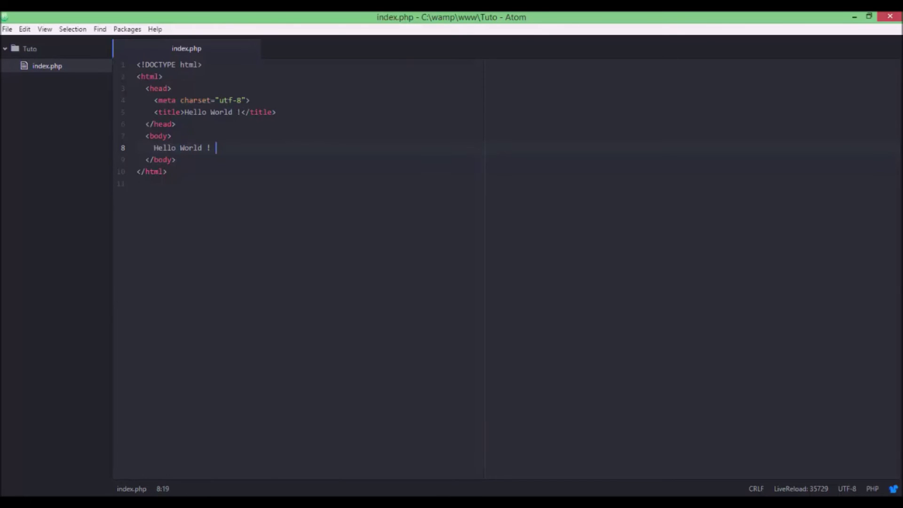
Load localhost in a new Firefox tab and try to open the Tuto project from the WampServer home page.
key(alt+Tab)
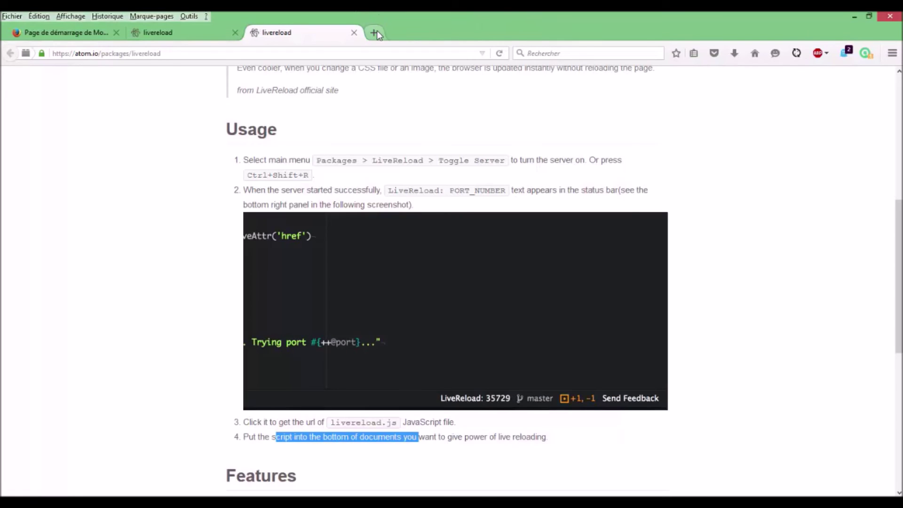
click(374, 33)
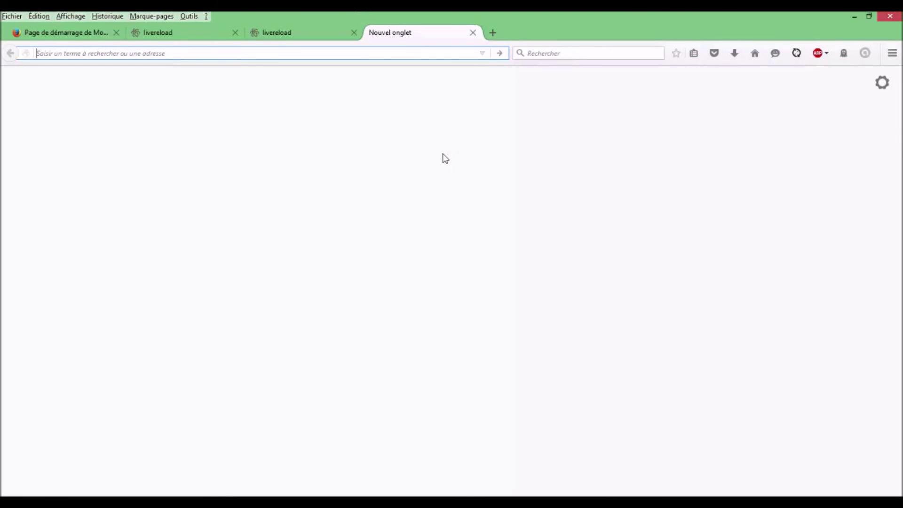
text(localhost/)
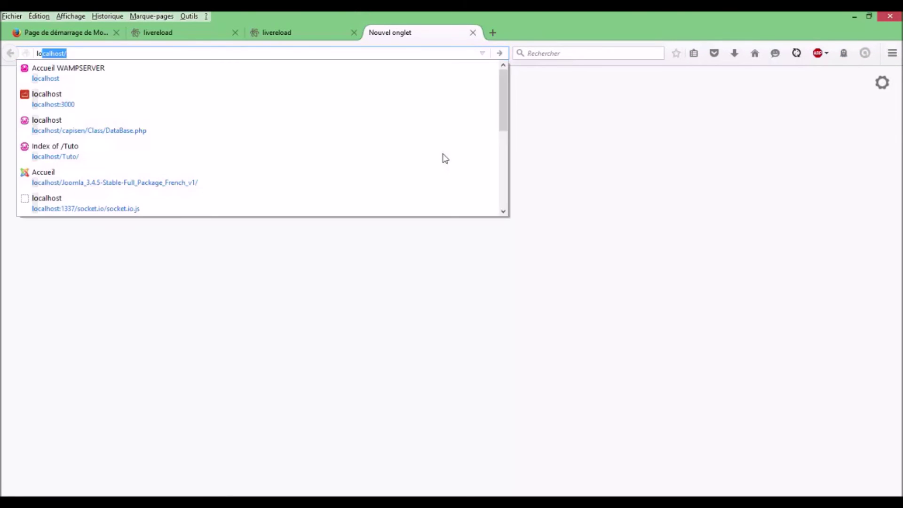
key(Return)
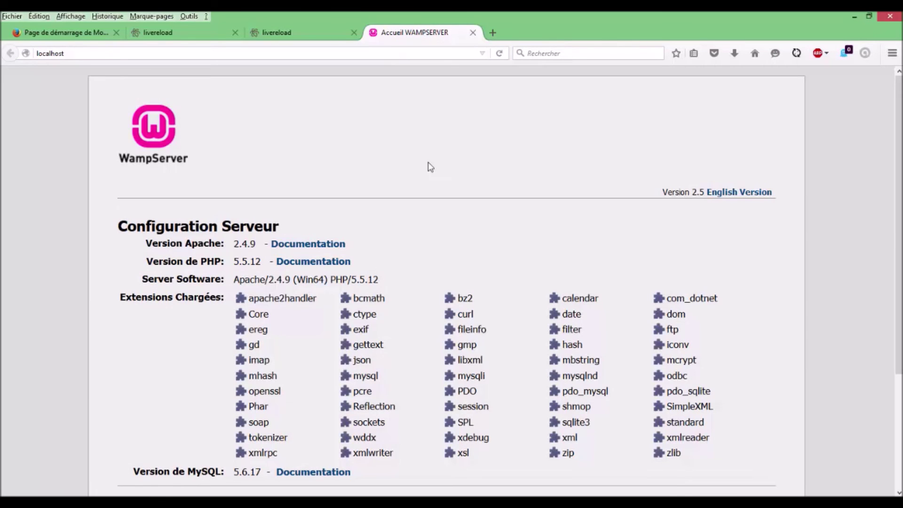
scroll(495, 278, down, 3)
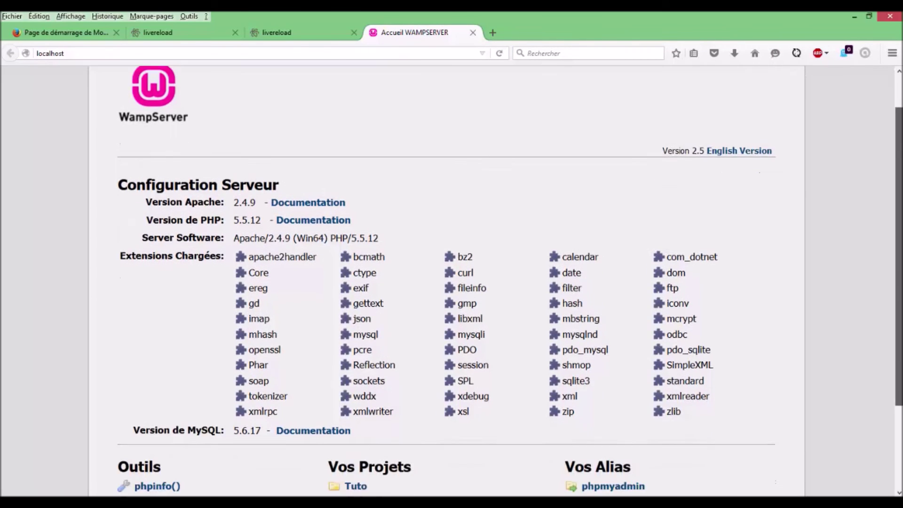
scroll(530, 367, down, 3)
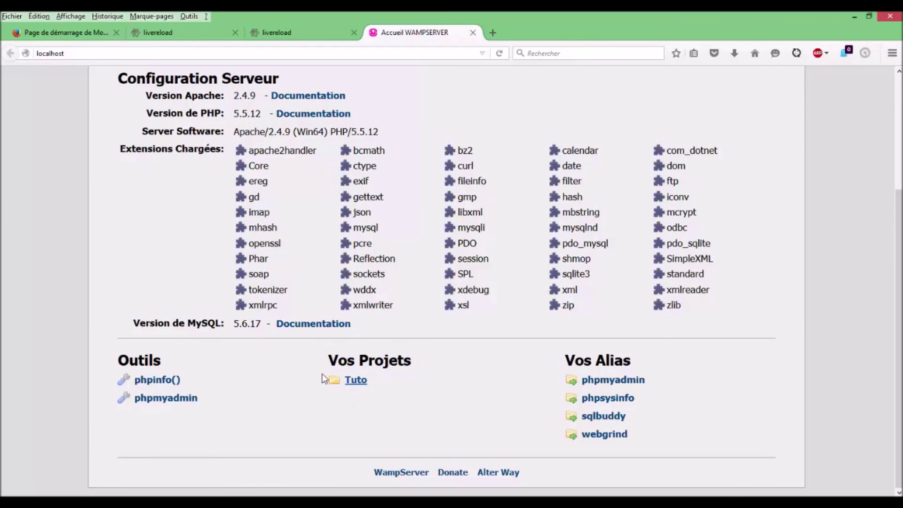
click(356, 388)
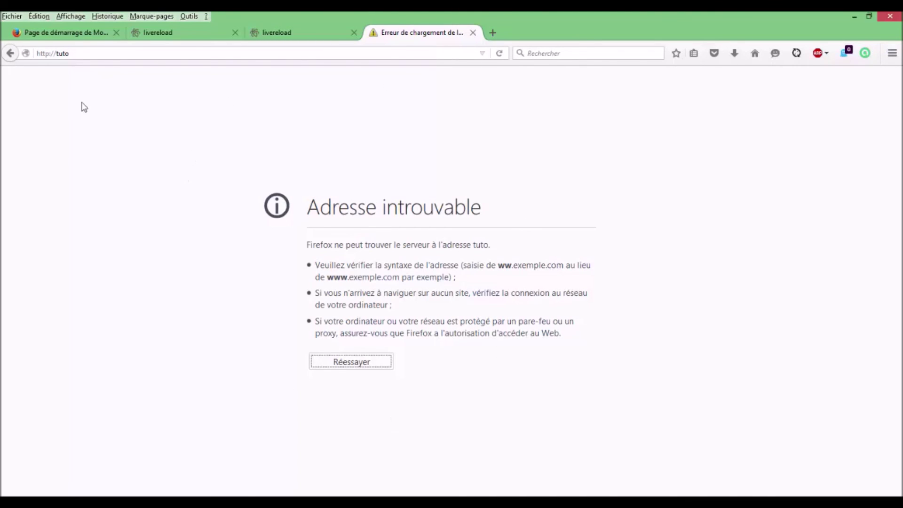
Replace the page address with localhost/Tuto/ and load it to view index.php.
click(44, 58)
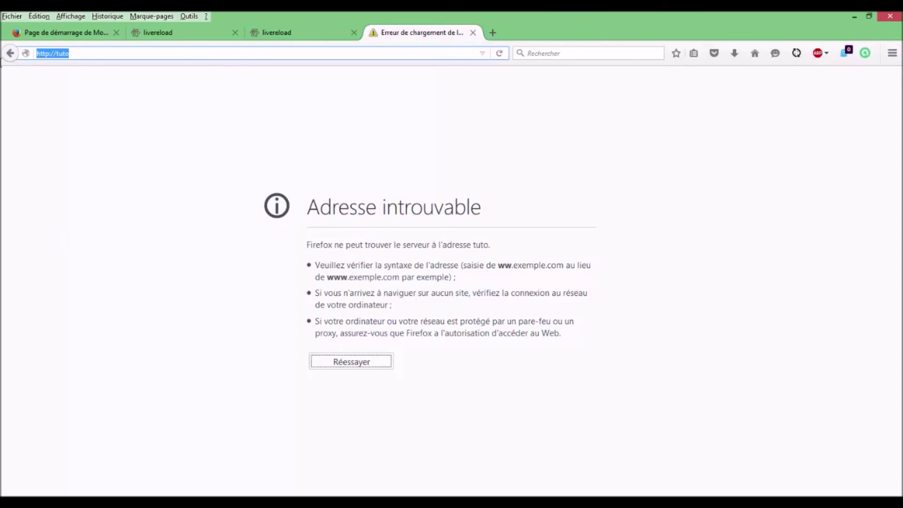
text(localhost/)
key(Escape)
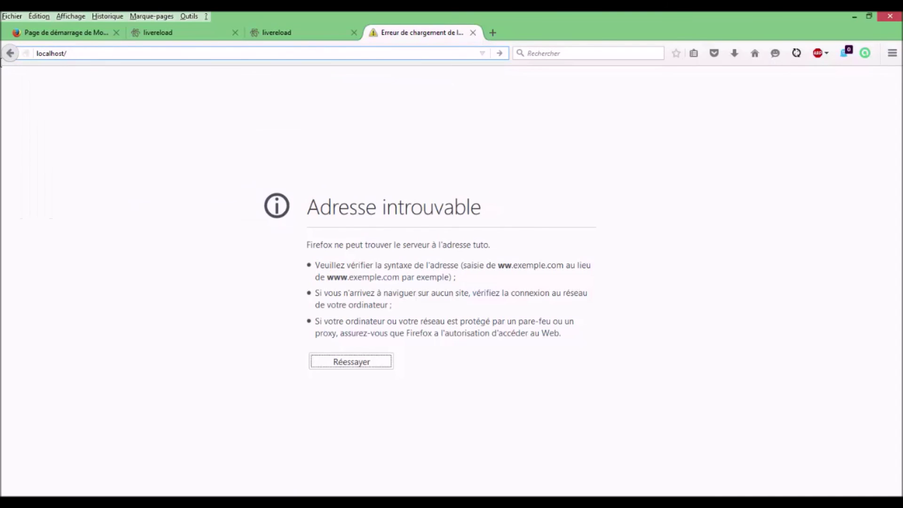
text(Tuto/)
key(Escape)
key(Return)
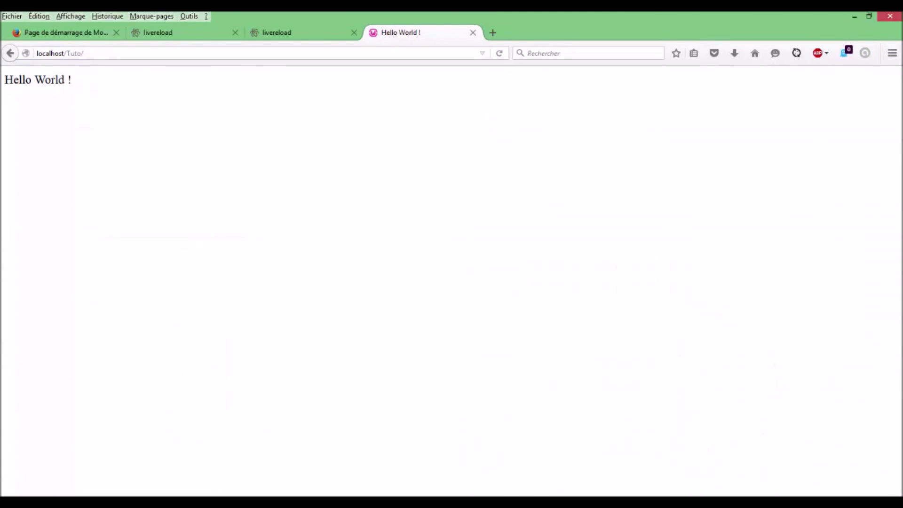
Restore the Firefox and Atom windows to a side-by-side layout and widen Atom to close the gap between them.
click(869, 19)
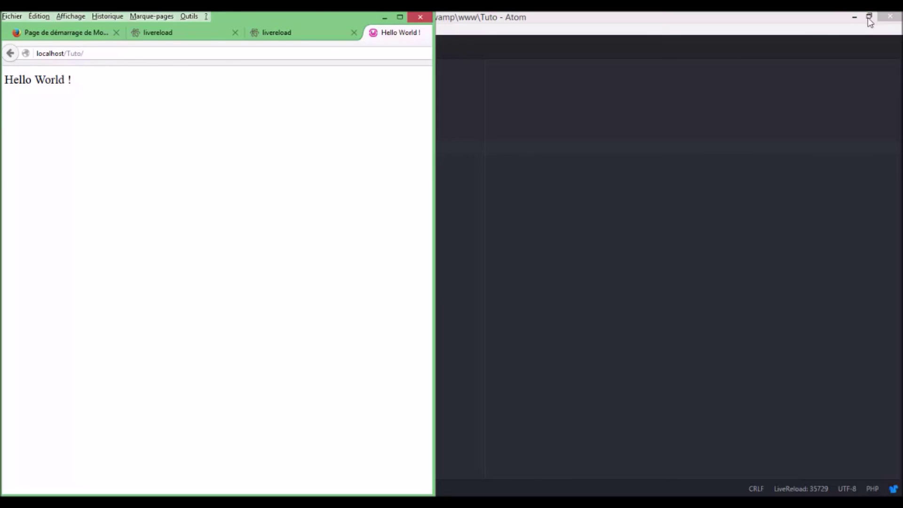
click(517, 17)
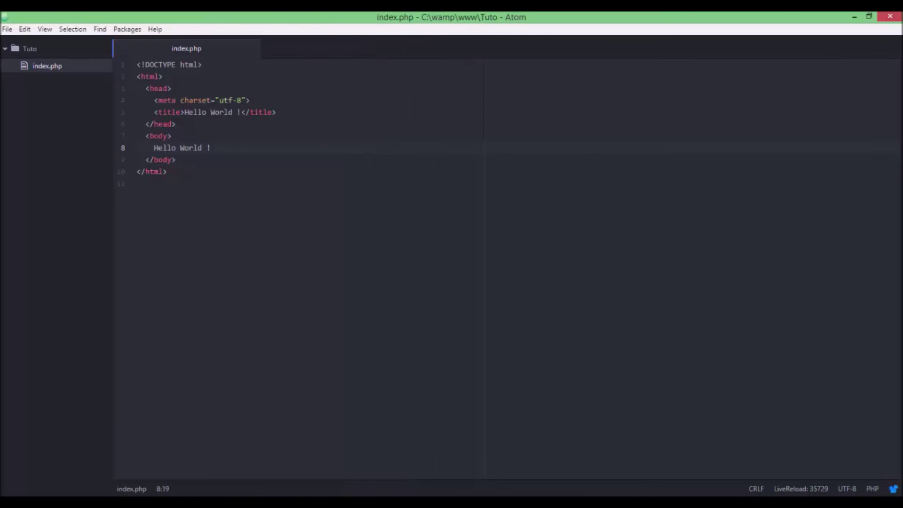
click(869, 17)
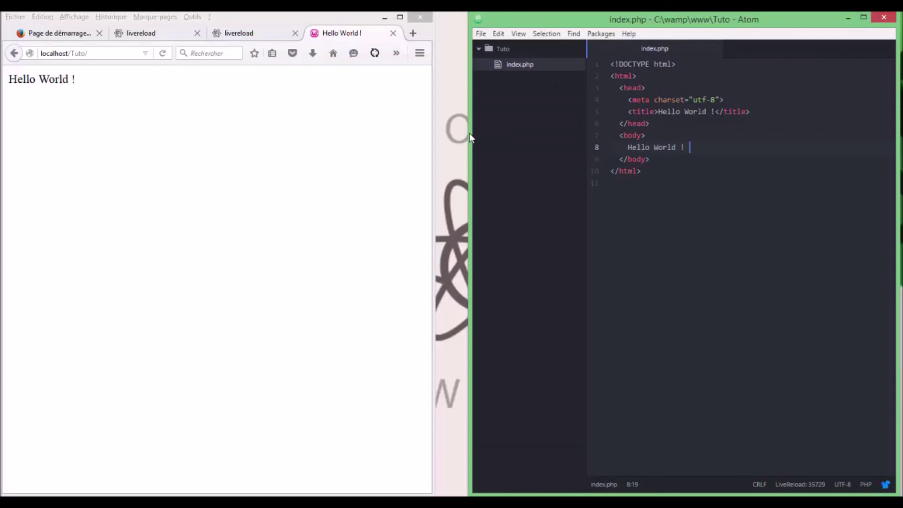
drag(470, 136, 448, 135)
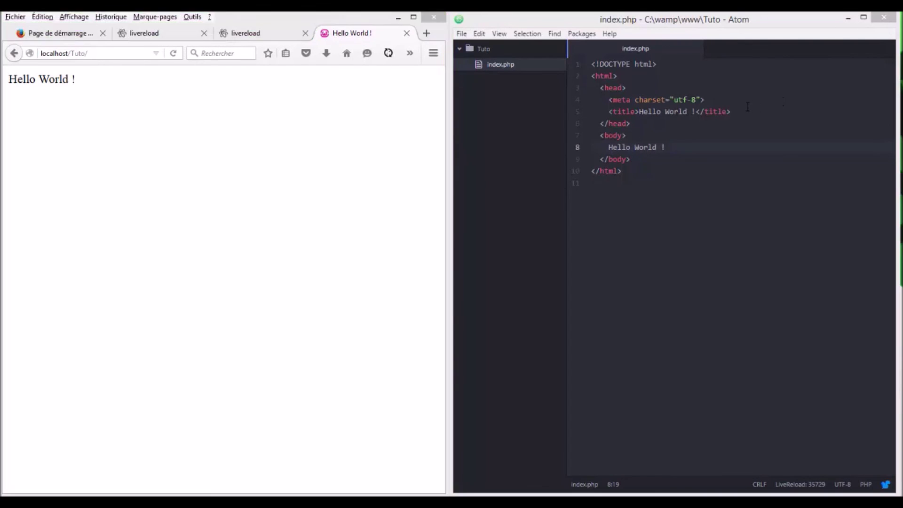
key(ctrl+s)
click(731, 111)
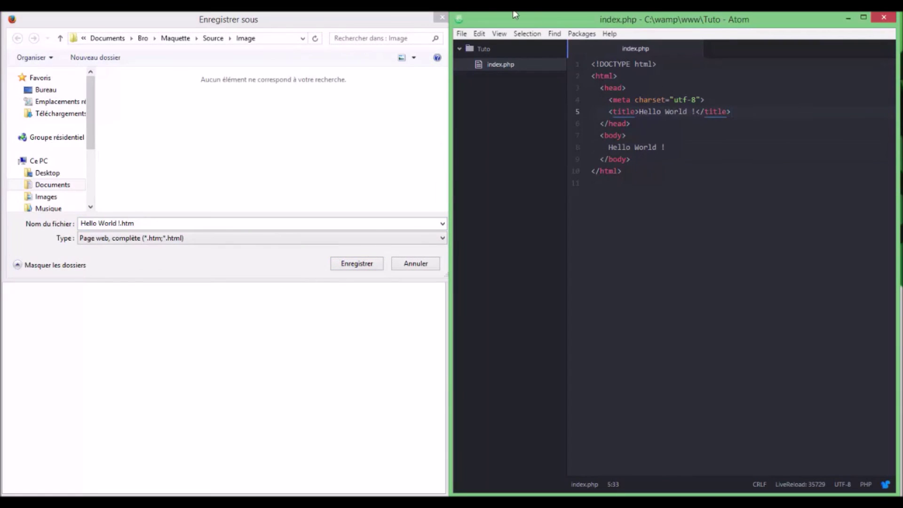
click(442, 18)
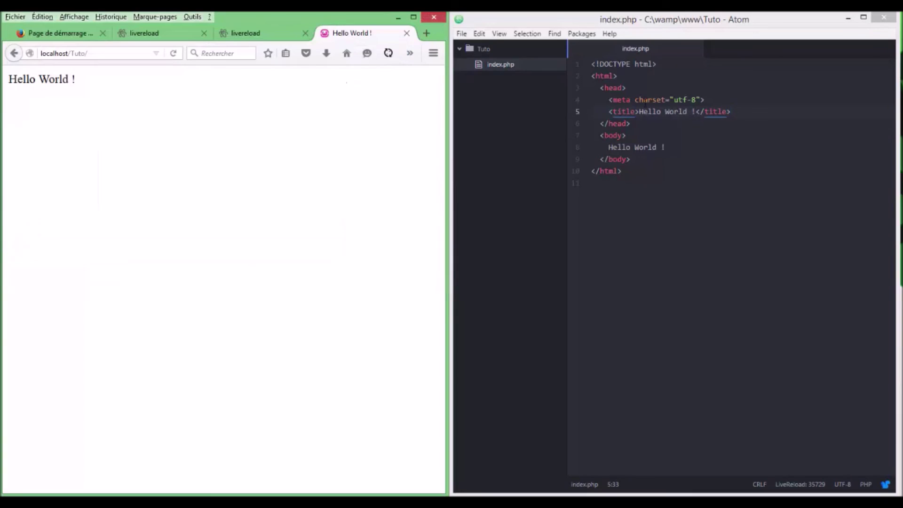
click(740, 112)
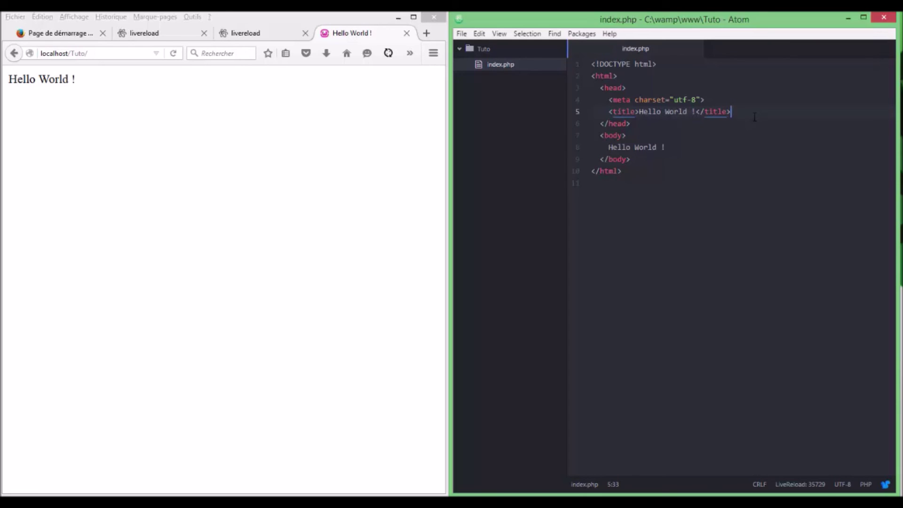
key(Return)
text(script)
key(Tab)
key(BackSpace)
text(src)
text(="">)
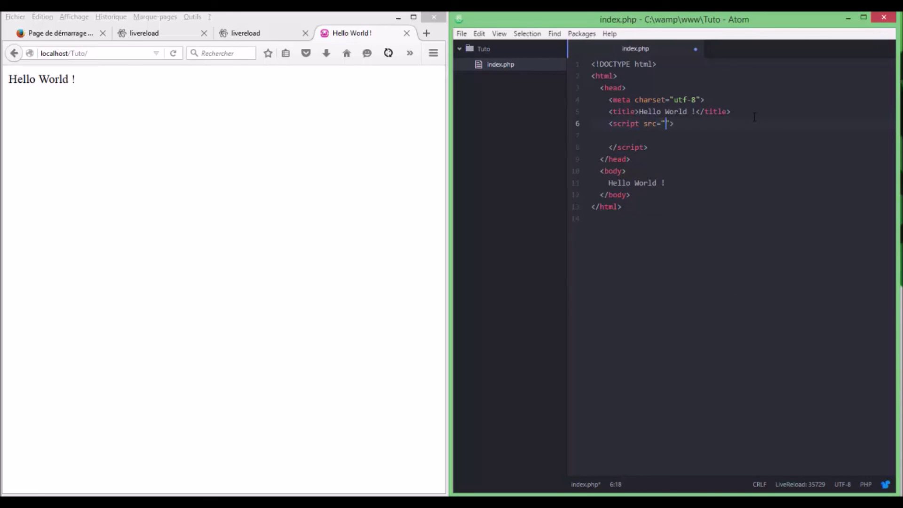
text(http://localhost:35729/livereload.js)
key(ctrl+s)
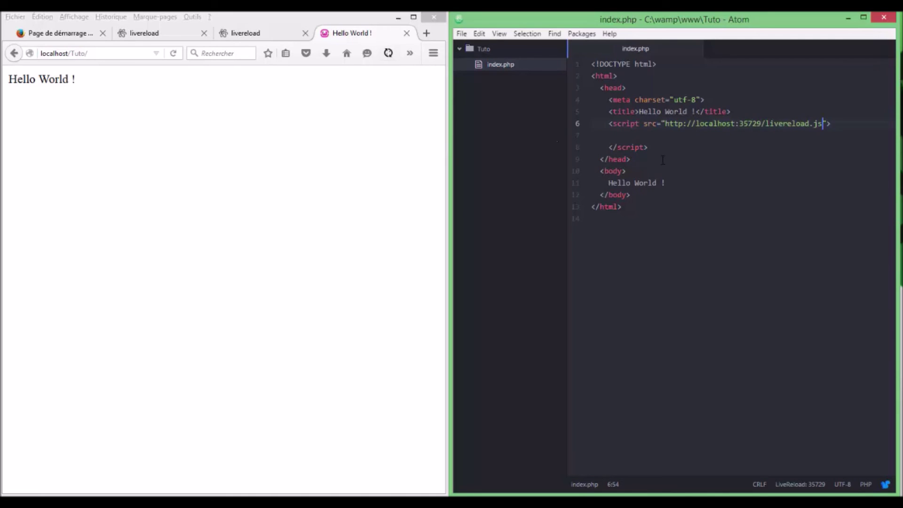
Switch to Firefox and toggle the LiveReload extension for the localhost/Tuto/ page.
click(382, 147)
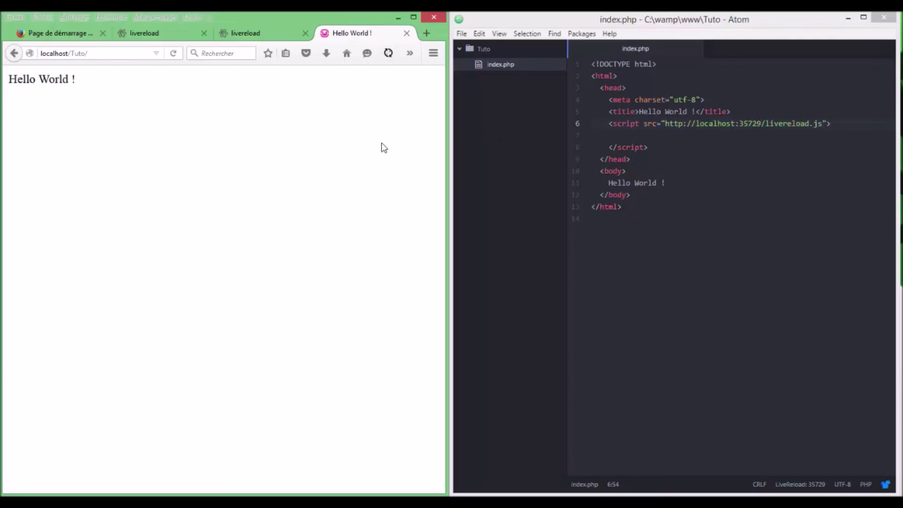
click(388, 59)
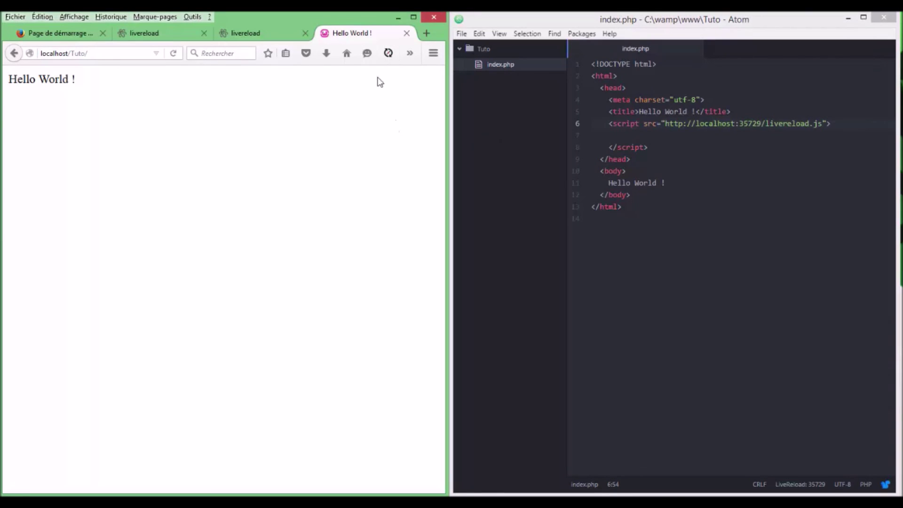
click(389, 54)
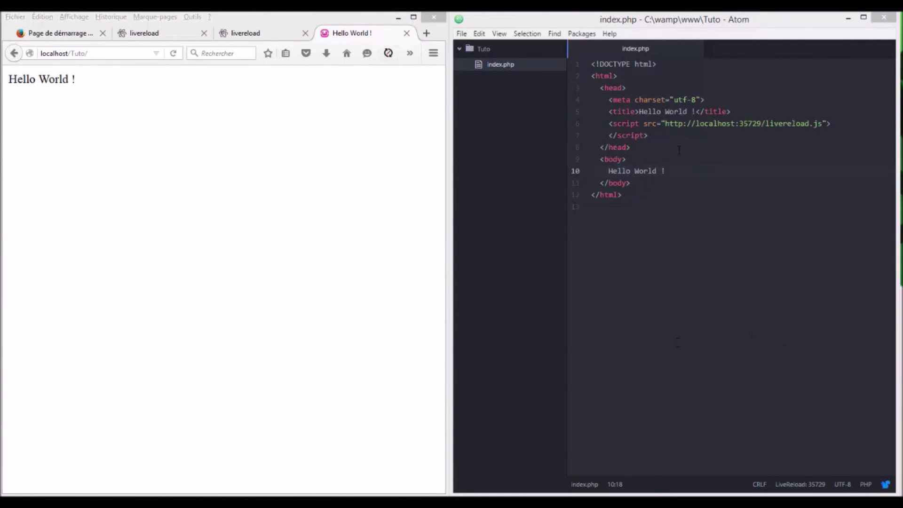
Replace the body text of index.php with "Salut les gens !", save the file and refresh the page in Firefox.
click(672, 171)
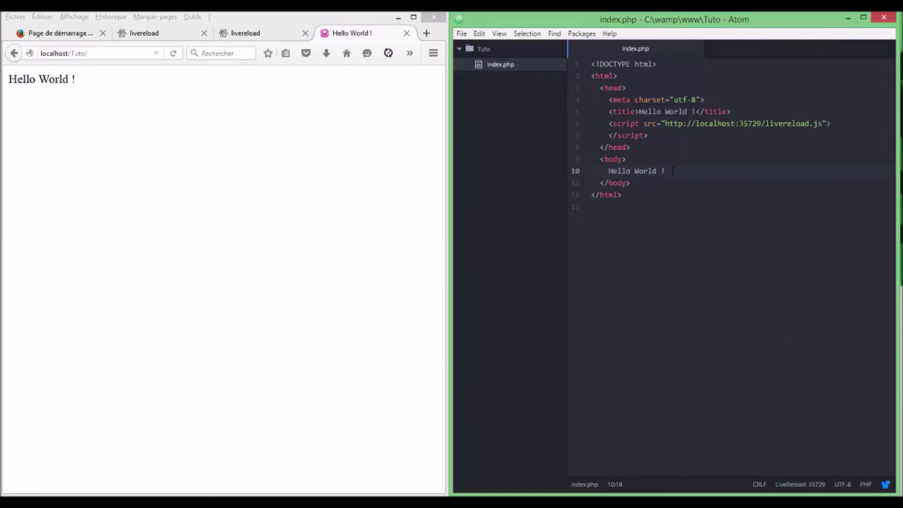
key(BackSpace)
key(BackSpace)
key(BackSpace)
key(BackSpace)
key(BackSpace)
key(BackSpace)
key(BackSpace)
key(BackSpace)
key(BackSpace)
key(BackSpace)
key(BackSpace)
key(BackSpace)
key(BackSpace)
text(Salut les gens !)
key(ctrl+s)
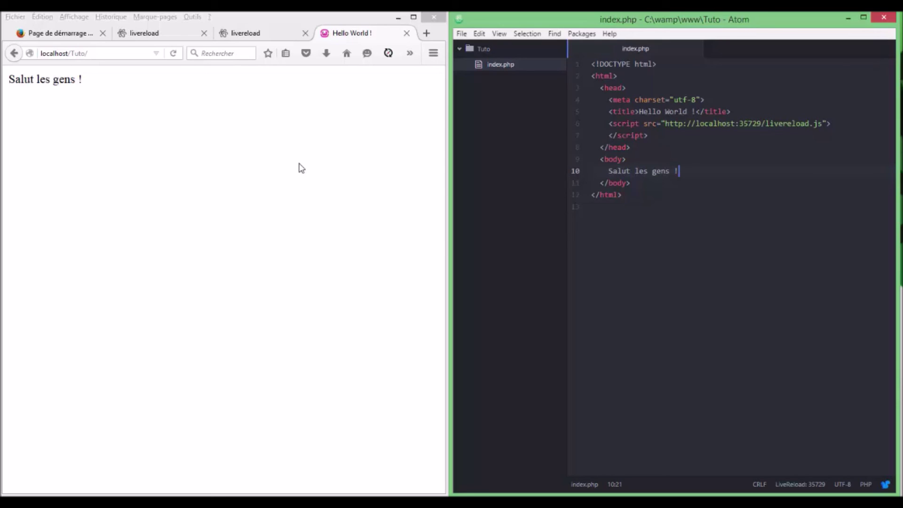
click(178, 106)
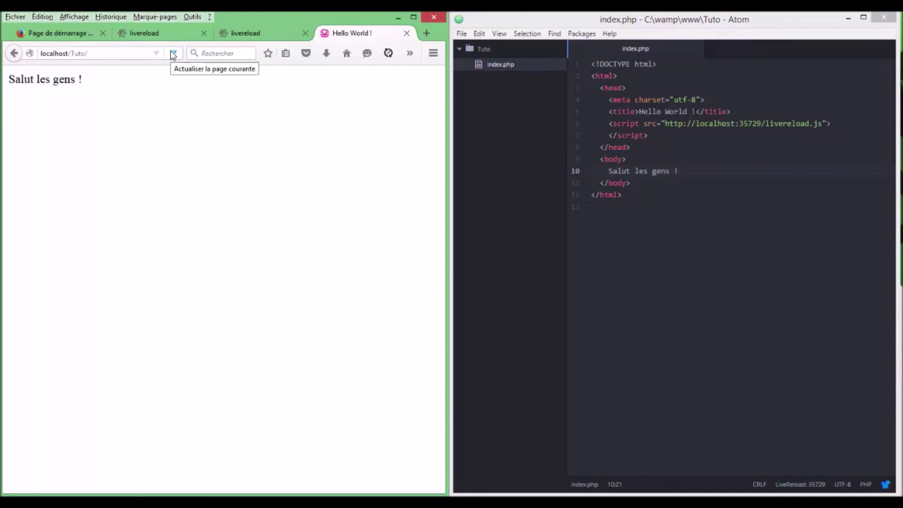
click(173, 54)
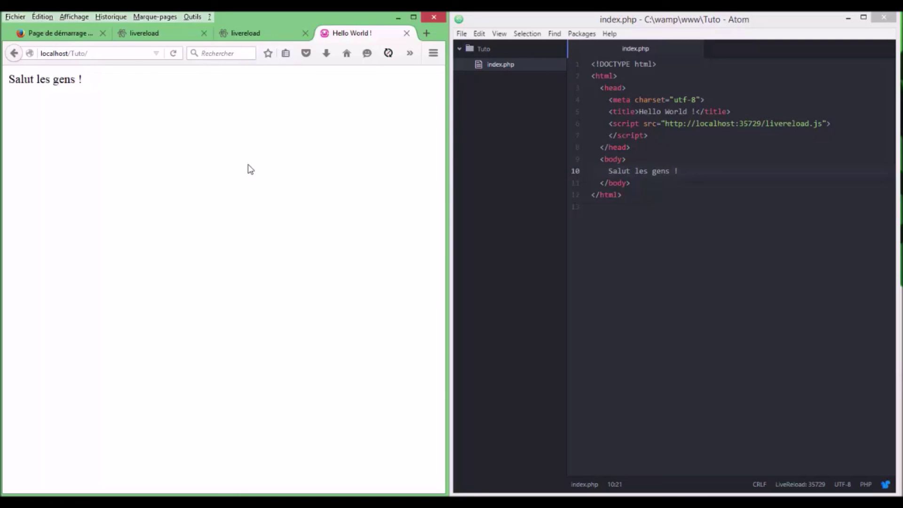
Delete the text inside the body element of index.php in Atom.
click(696, 171)
key(BackSpace)
key(BackSpace)
key(BackSpace)
key(BackSpace)
key(BackSpace)
key(BackSpace)
key(BackSpace)
key(BackSpace)
key(BackSpace)
key(BackSpace)
key(BackSpace)
key(BackSpace)
key(BackSpace)
key(BackSpace)
key(BackSpace)
key(BackSpace)
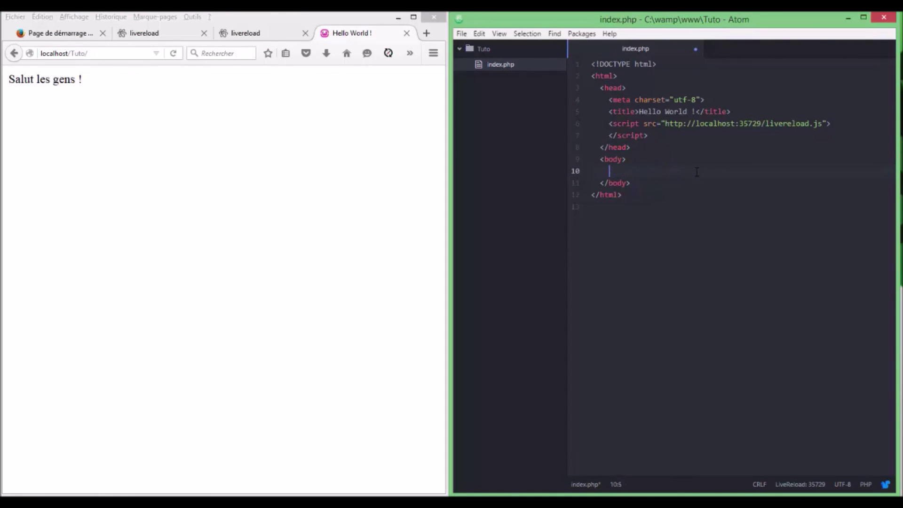
Add the inline style "background-color:red;" to the opening body tag of index.php and save the file.
key(Up)
key(End)
key(Left)
text(sty)
key(Tab)
text(backg)
text(round-color:)
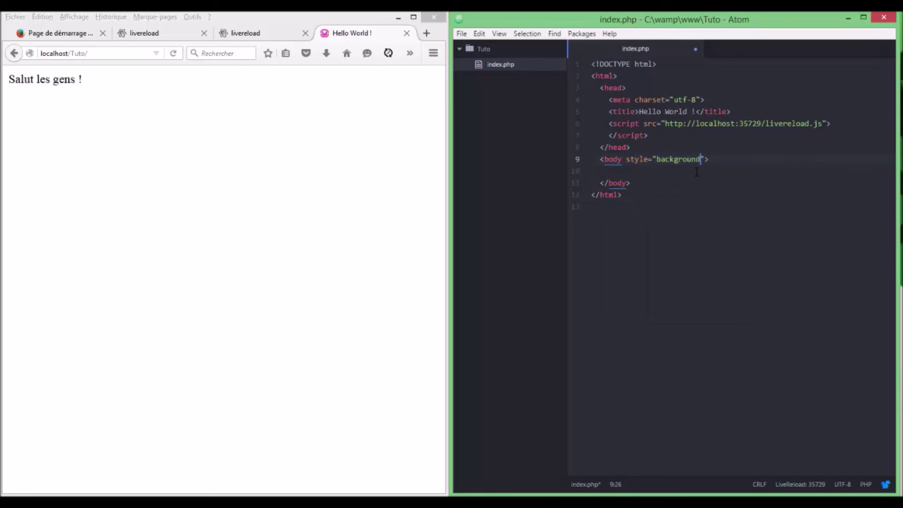
text(red;)
key(ctrl+s)
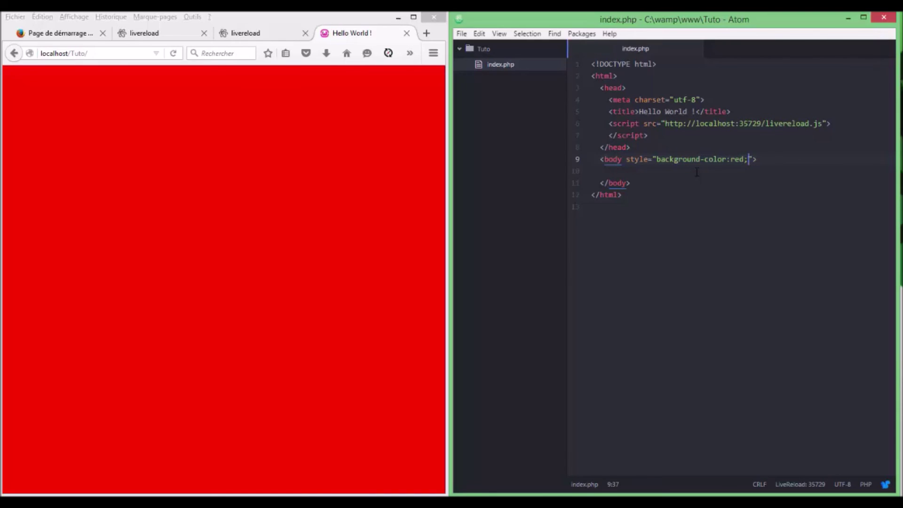
Remove the inline style attribute from the opening body tag and save index.php.
key(BackSpace)
key(BackSpace)
key(BackSpace)
key(BackSpace)
key(BackSpace)
key(BackSpace)
key(BackSpace)
key(BackSpace)
key(BackSpace)
key(BackSpace)
key(BackSpace)
key(BackSpace)
key(BackSpace)
key(BackSpace)
key(BackSpace)
key(BackSpace)
key(BackSpace)
key(BackSpace)
key(BackSpace)
key(BackSpace)
key(BackSpace)
key(ctrl+s)
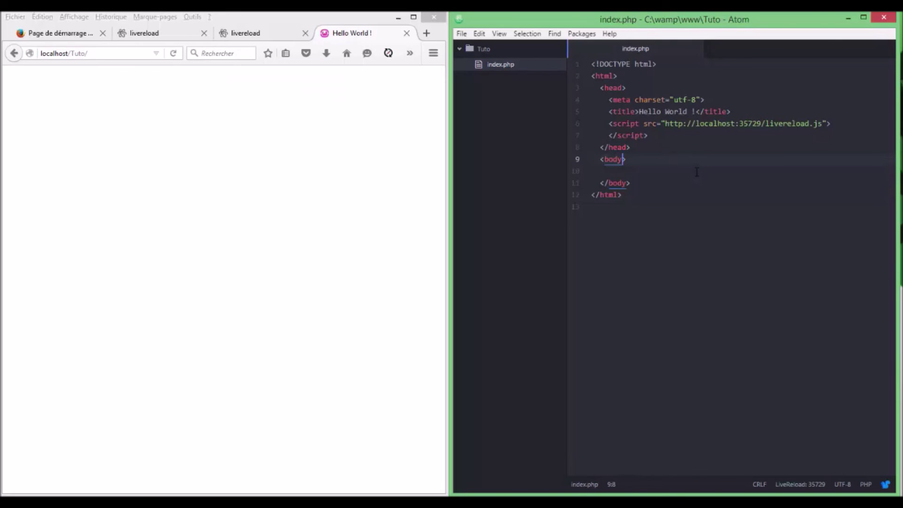